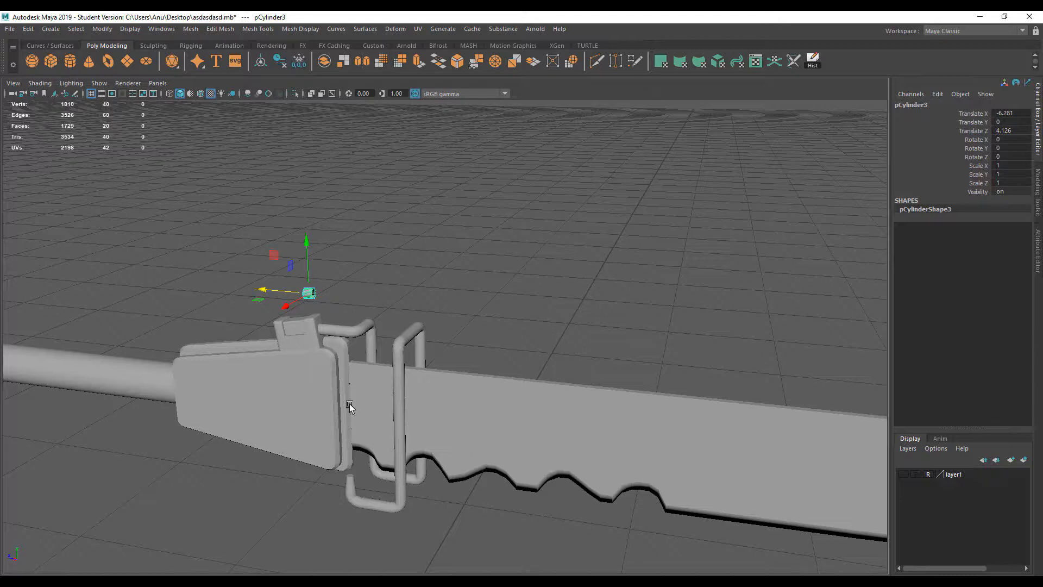
Examine the knife's guard and handle plates from several angles and deselect the small cylinder above them.
scroll(353, 411, "up", 4)
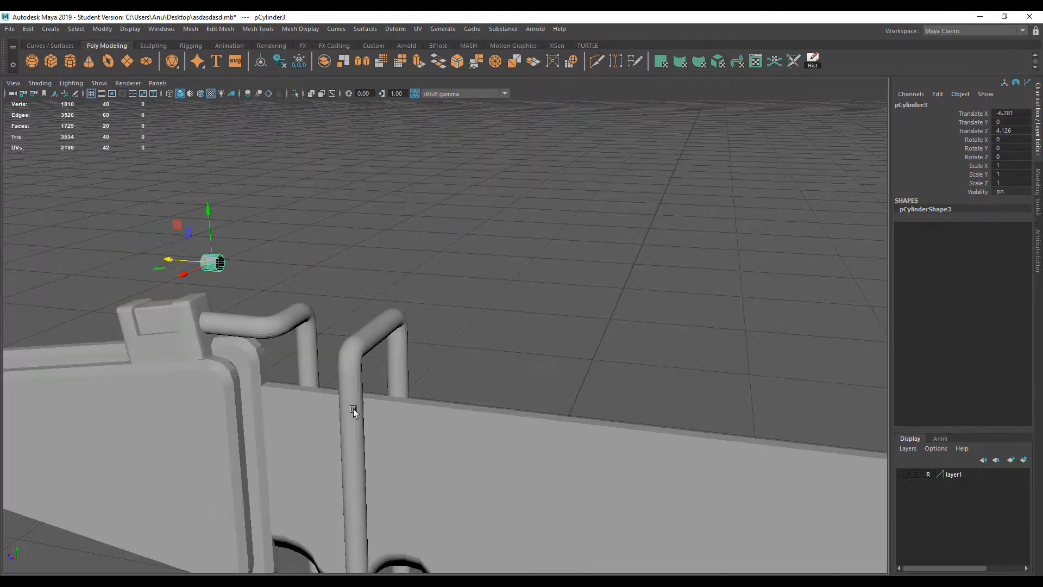
scroll(344, 441, "down", 4)
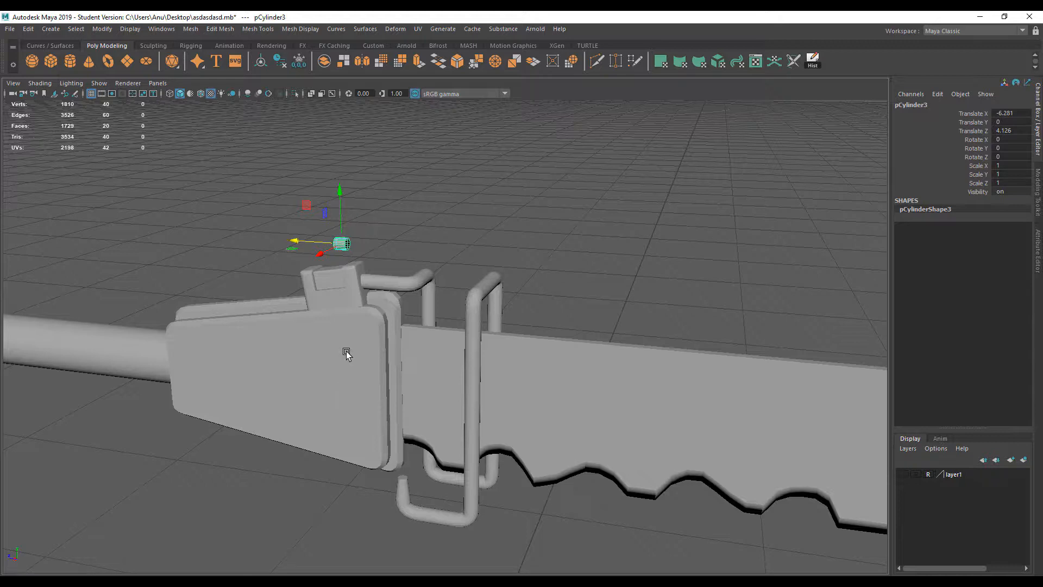
left_click_drag(346, 354, 524, 353, "alt")
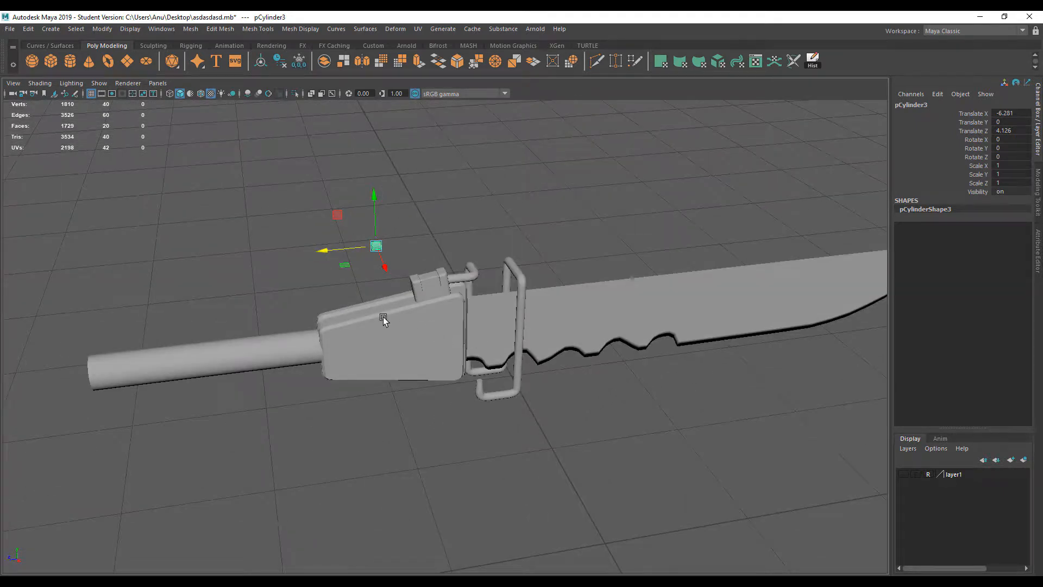
scroll(384, 319, "up", 3)
middle_click_drag(384, 320, 383, 329, "alt")
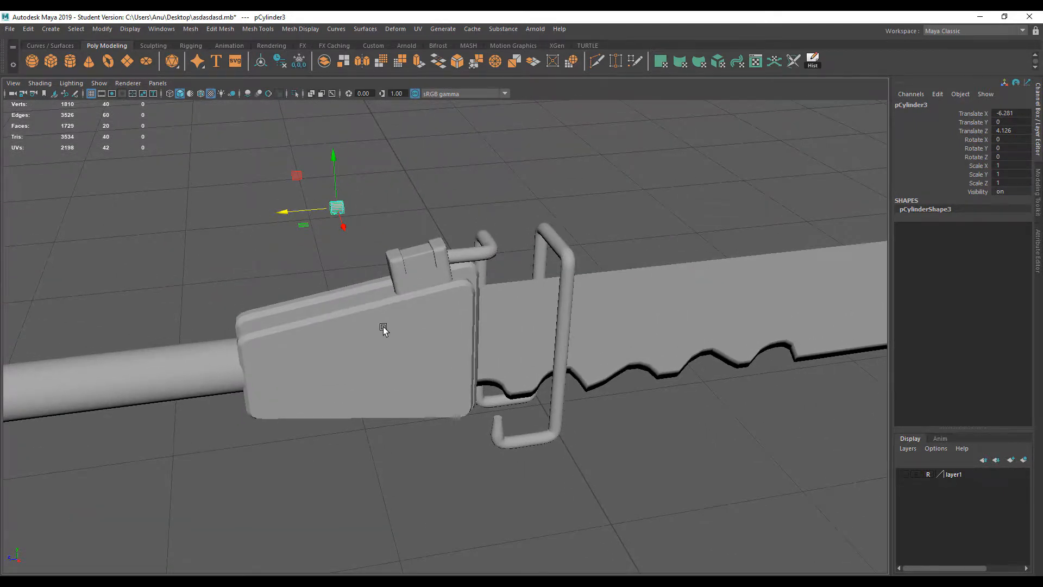
key("ctrl+s")
left_click(496, 305)
middle_click_drag(447, 326, 372, 336, "alt")
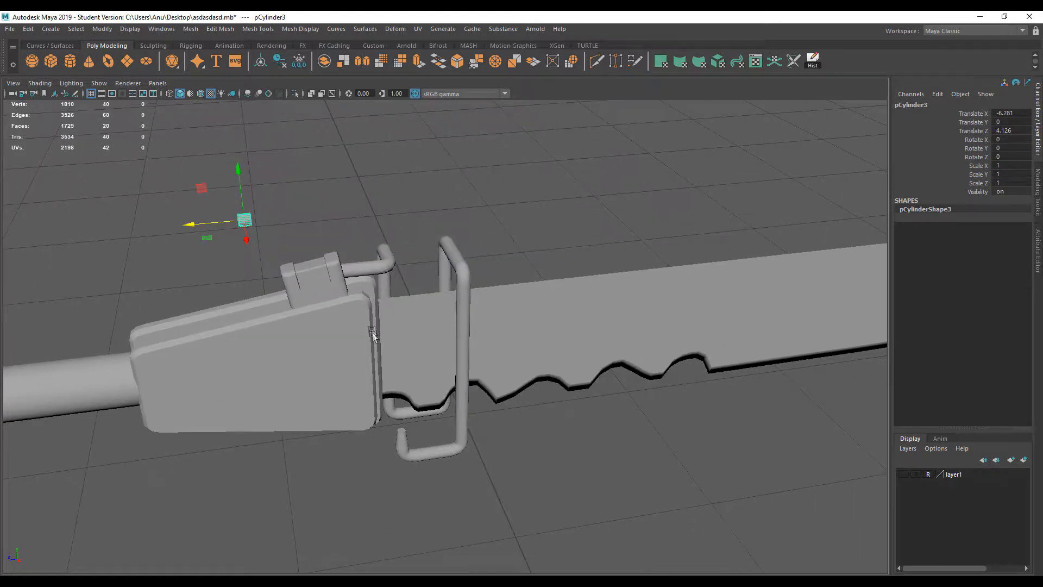
left_click(321, 242)
scroll(336, 324, "up", 3)
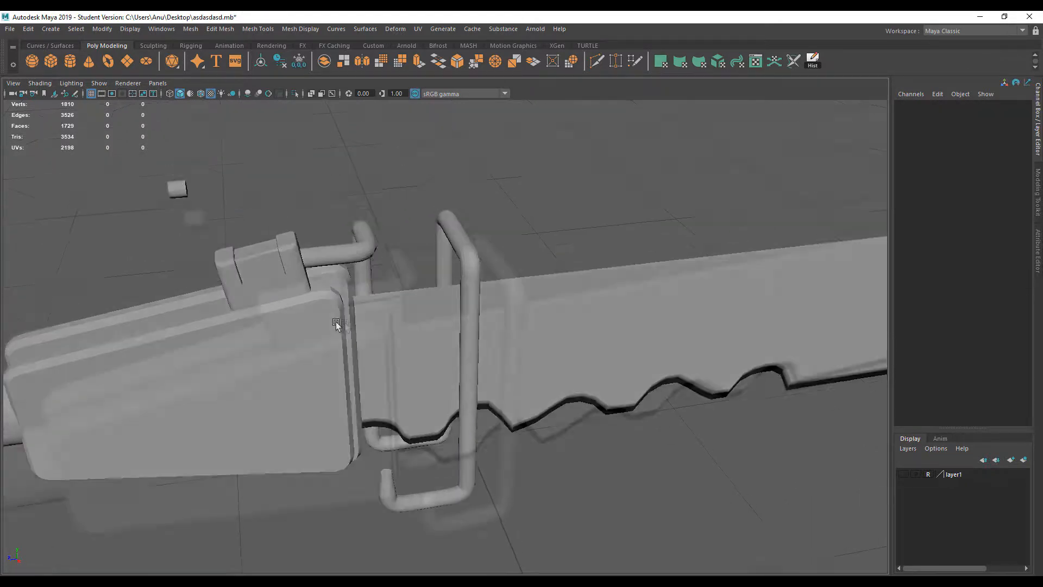
left_click_drag(336, 325, 267, 338, "alt")
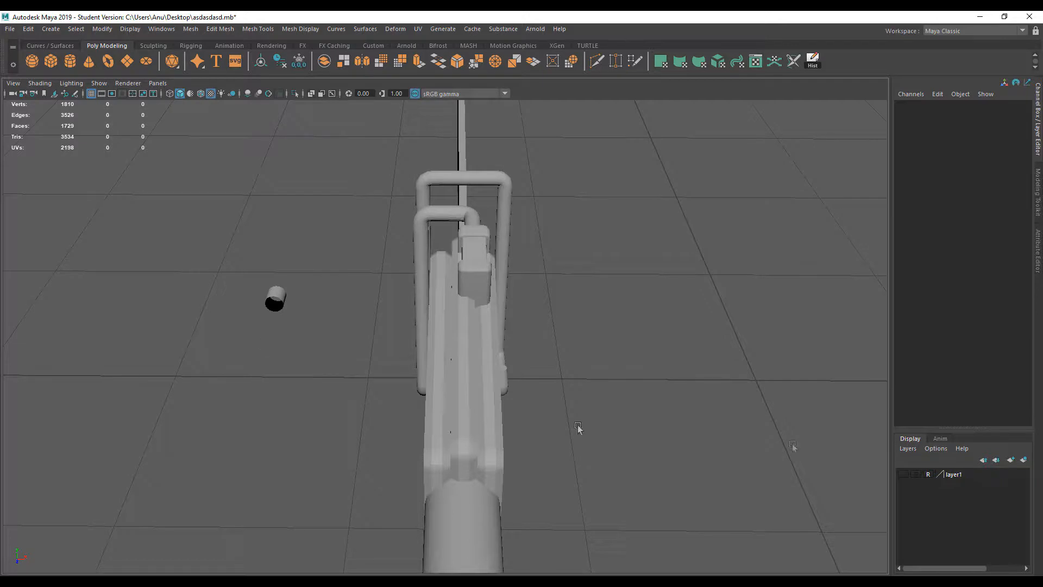
Show the layer1 reference image to compare the model with it, and hide the layer again.
left_click(908, 475)
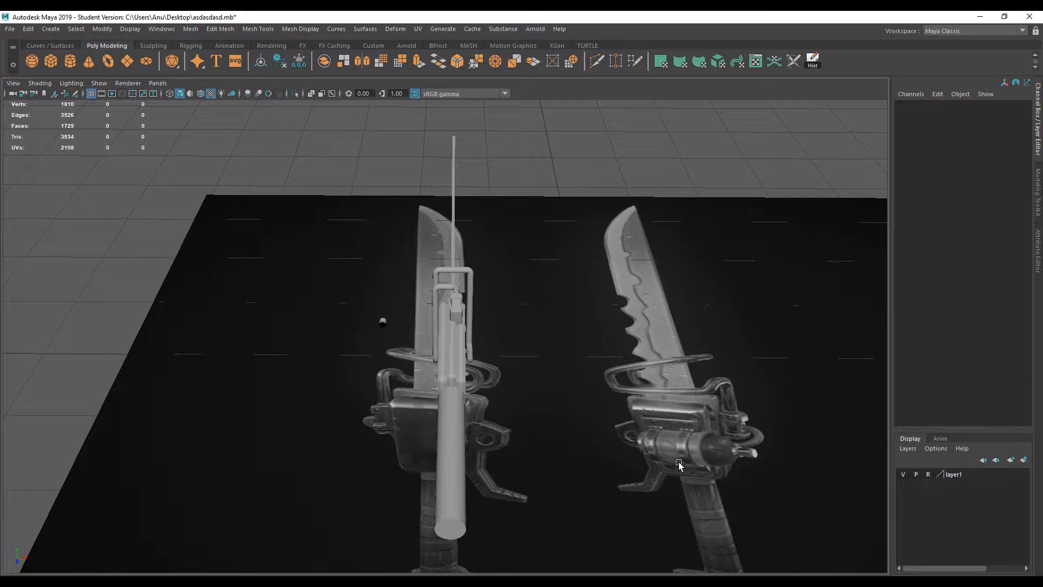
left_click(903, 474)
left_click_drag(413, 462, 524, 356, "alt")
Duplicate the outer side plate of the guard and pull the copy outward to Translate Y 1.502.
left_click(558, 317)
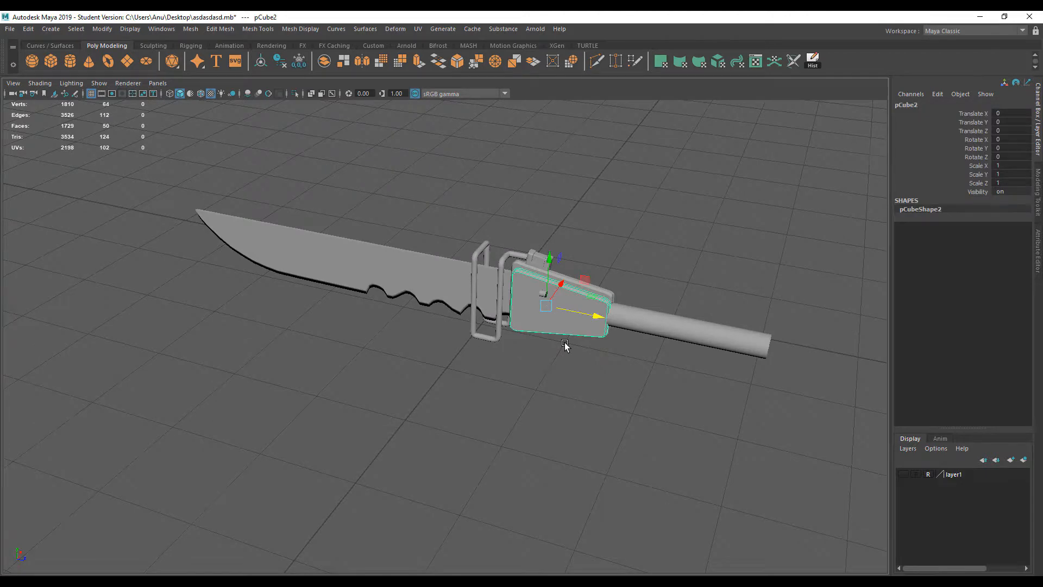
key("f")
right_click_drag(520, 358, 308, 339, "alt")
left_click(354, 303)
left_click_drag(409, 304, 154, 315)
left_click(443, 337)
scroll(419, 360, "up", 2)
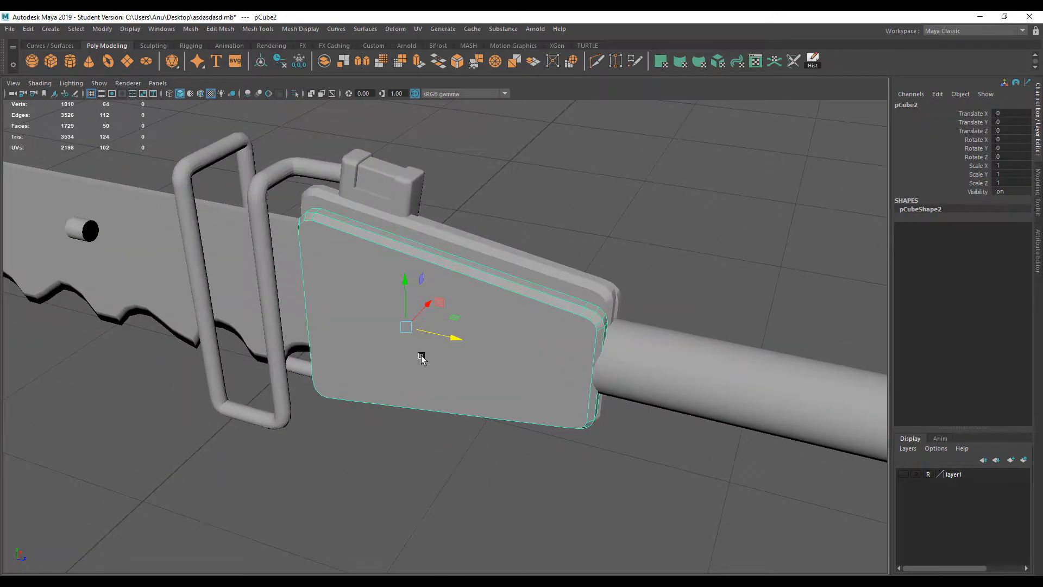
key("r")
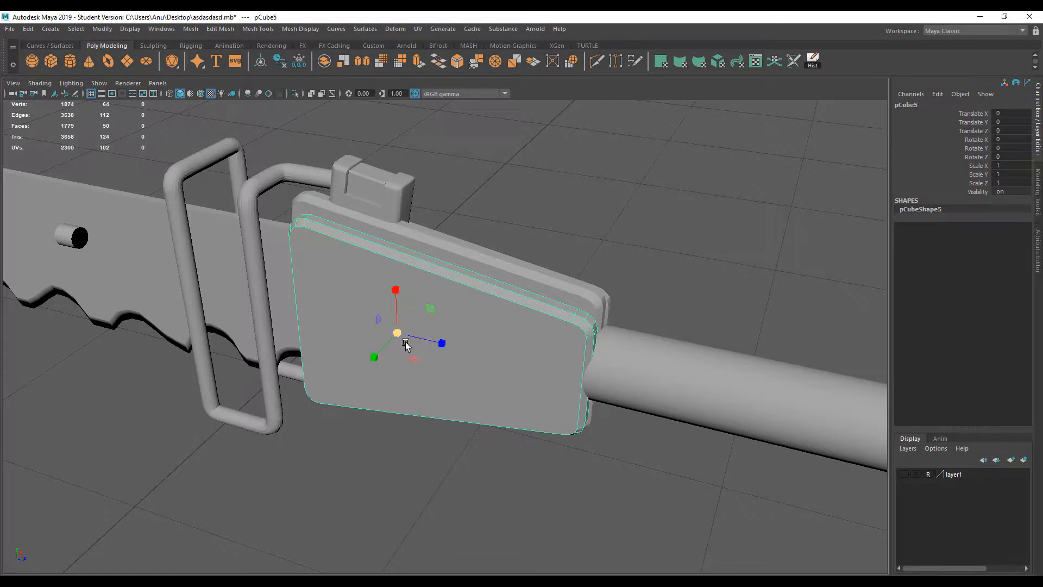
key("w")
left_click_drag(419, 310, 397, 331)
Move the copied plate back against the guard's side plate at Translate Y 0.822, aligning it in the top view.
key("space")
key("space")
scroll(338, 363, "down", 2)
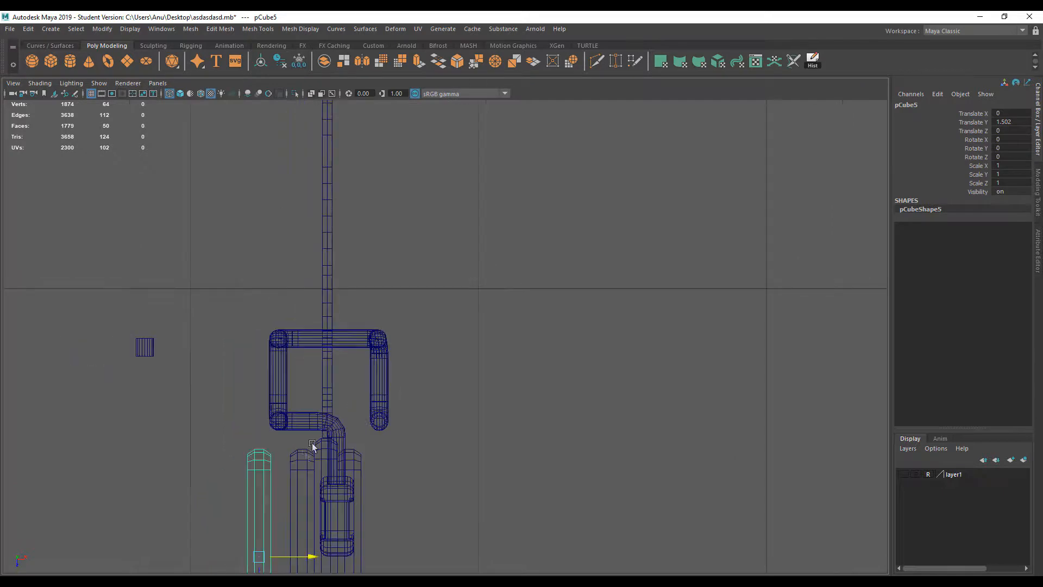
middle_click_drag(295, 514, 342, 293, "alt")
scroll(340, 296, "up", 3)
left_click_drag(301, 337, 334, 340)
key("space")
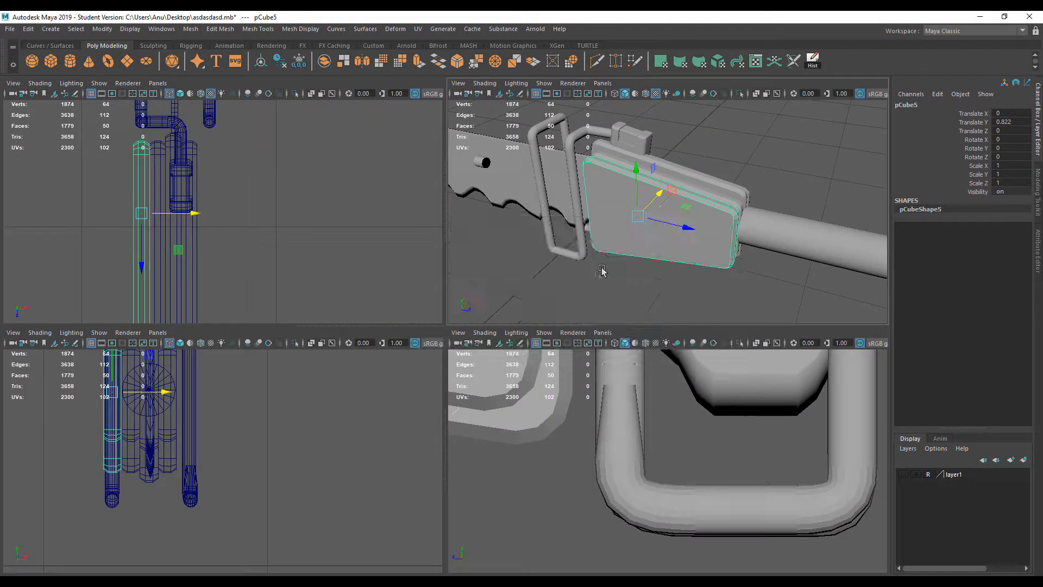
key("space")
Scale the copied plate uniformly to 0.617 and shift it to Translate Z 0.407 as an inset panel, then deselect it.
key("f")
key("r")
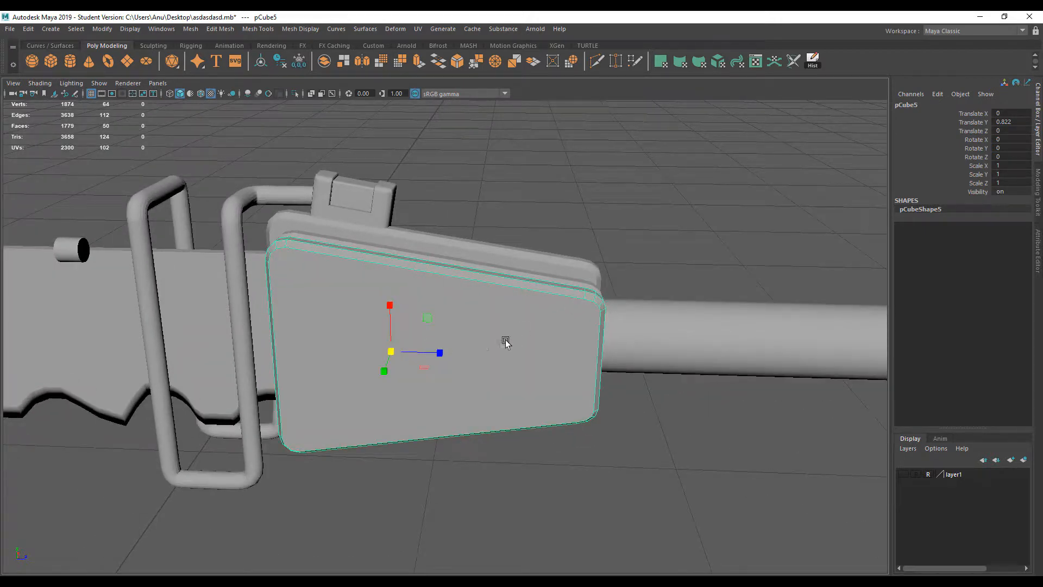
left_click_drag(442, 354, 427, 353)
key("ctrl+z")
left_click_drag(419, 355, 302, 397)
key("w")
left_click_drag(429, 352, 475, 384)
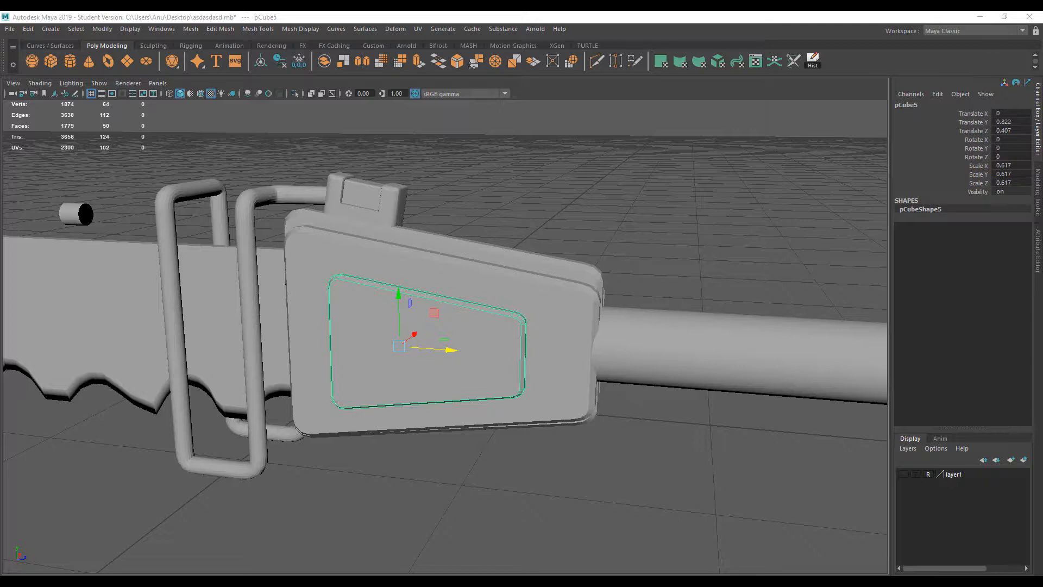
left_click(557, 232)
key("alt+Tab")
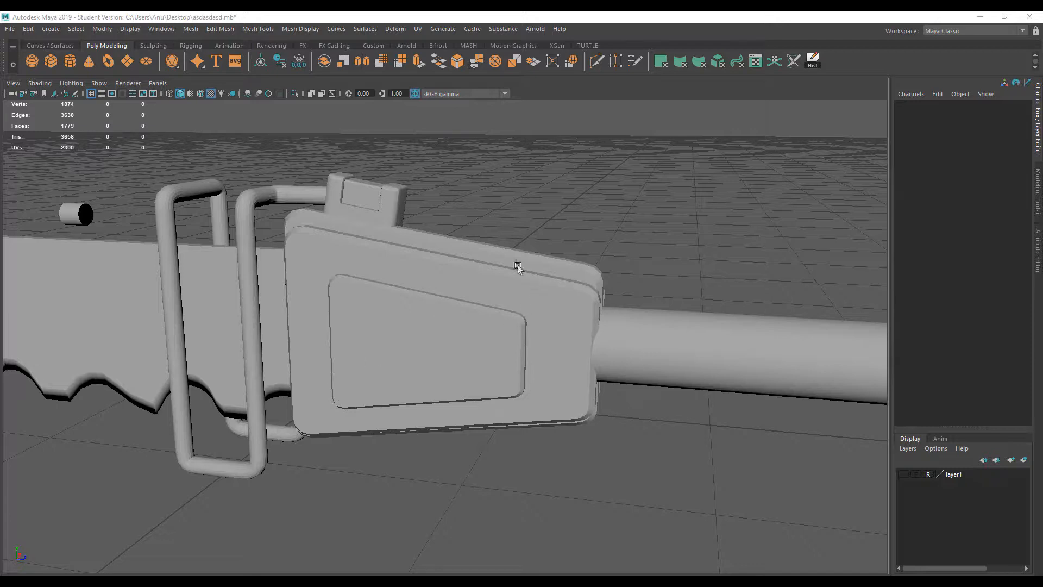
Create a polygon cylinder with 15 axis subdivisions.
left_click(73, 63)
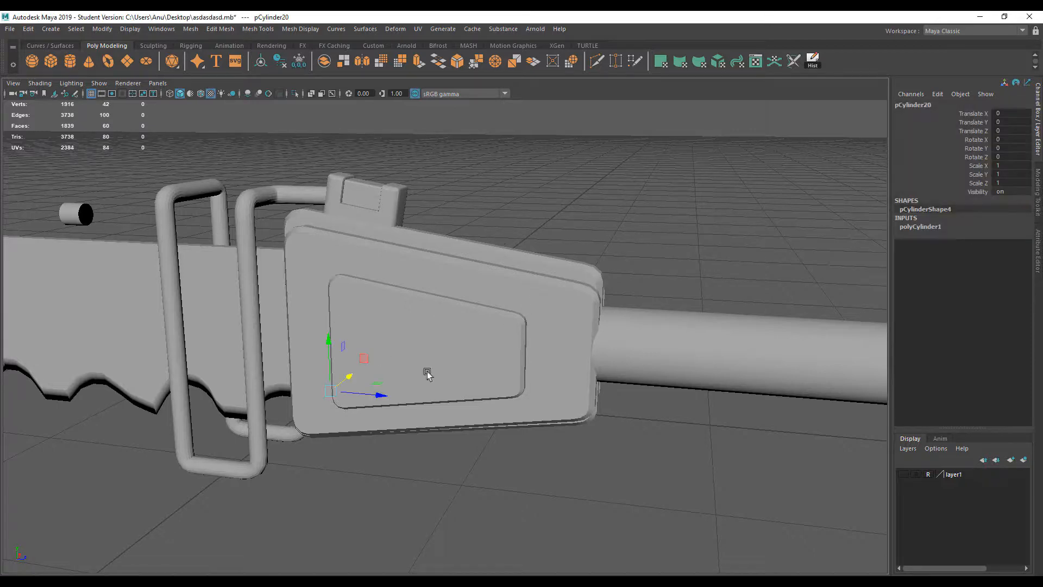
scroll(423, 373, "down", 2)
left_click_drag(519, 371, 377, 386, "alt")
left_click(944, 228)
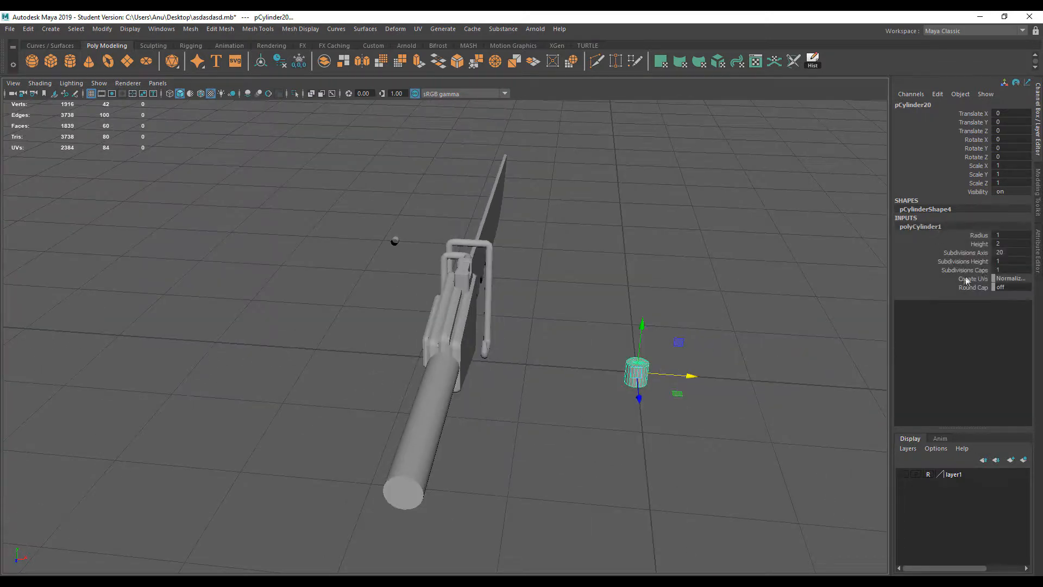
left_click(1014, 253)
type("15")
key("Return")
Move the new cylinder beside the guard to Translate X -17.928, Y 8.994 and Z 9.24, using the orthographic views.
left_click_drag(693, 376, 502, 375)
key("space")
key("space")
scroll(278, 258, "down", 4)
left_click_drag(380, 255, 381, 382)
left_click_drag(426, 341, 420, 341)
key("space")
key("space")
scroll(319, 433, "down", 3)
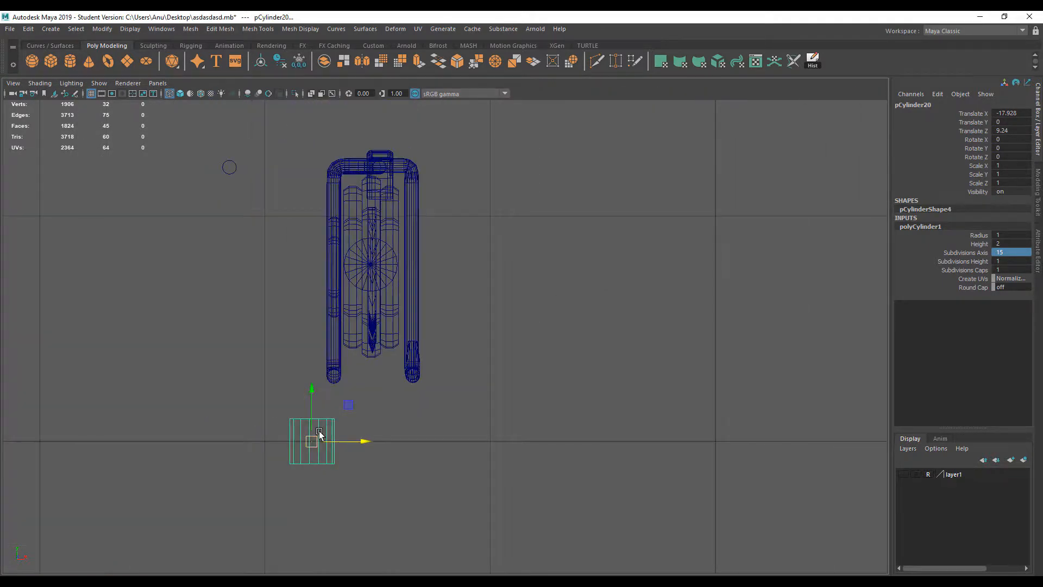
left_click_drag(311, 392, 304, 189)
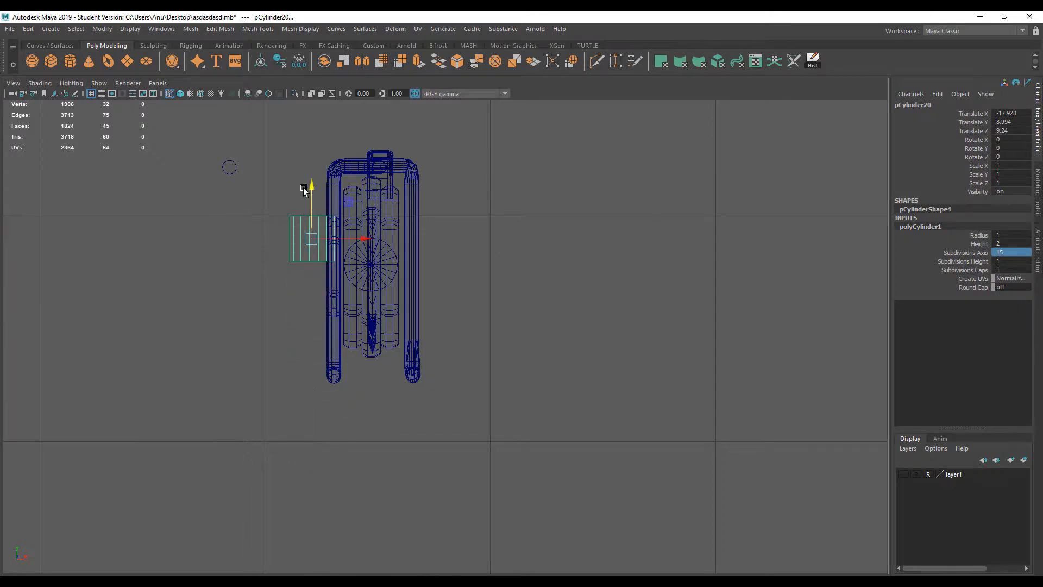
Lower the cylinder within the inset panel's outline to Translate Y 7.292 in the wireframe side view.
key("space")
key("space")
key("f")
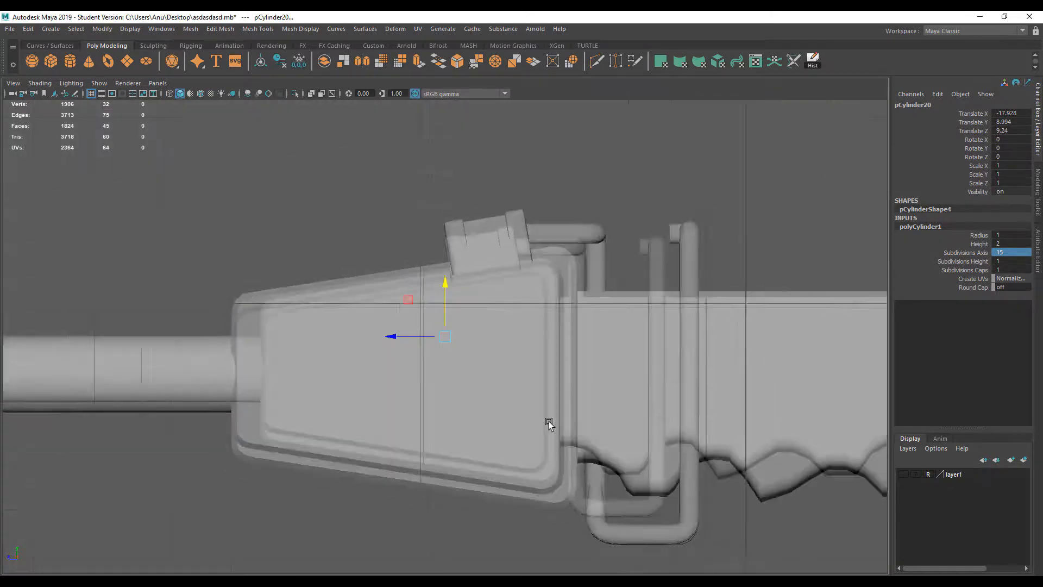
scroll(532, 421, "down", 5)
key("4")
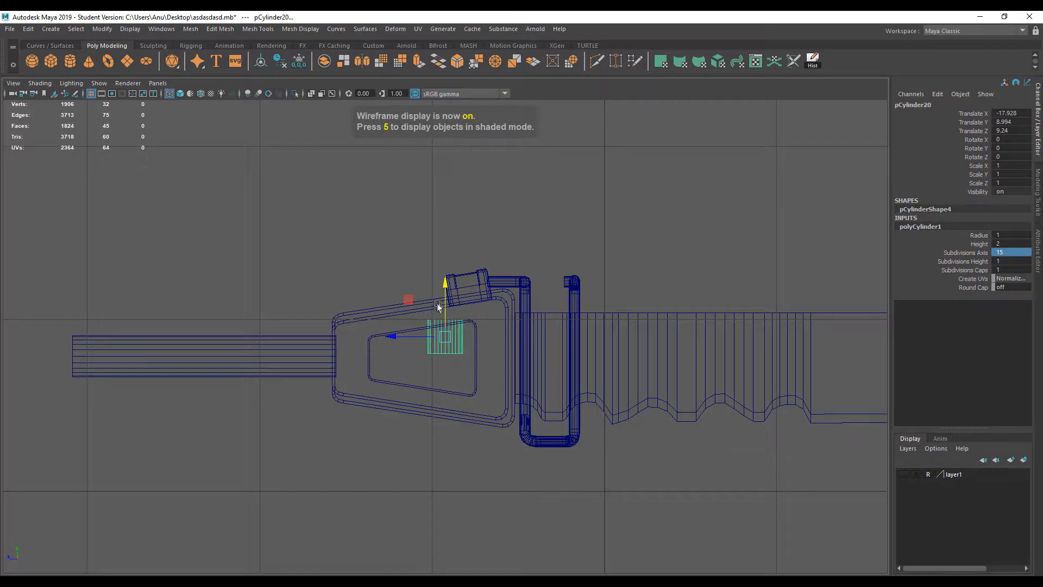
left_click_drag(443, 289, 443, 314)
scroll(334, 373, "up", 6)
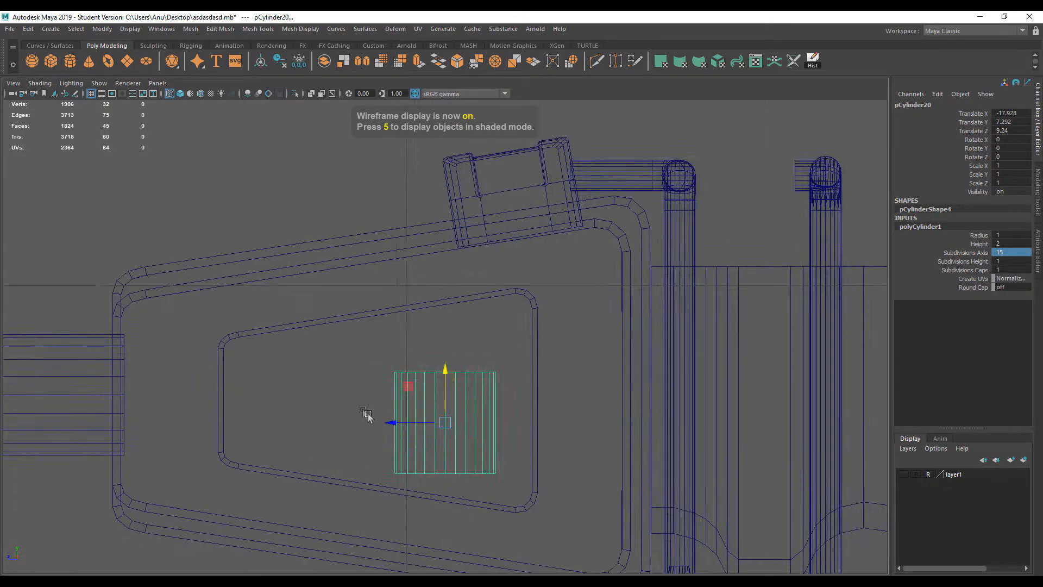
Scale the cylinder down to 0.15 in X and Z and 0.262 in Y.
key("r")
left_click_drag(417, 386, 371, 387)
left_click_drag(417, 339, 420, 312)
left_click_drag(418, 387, 393, 399)
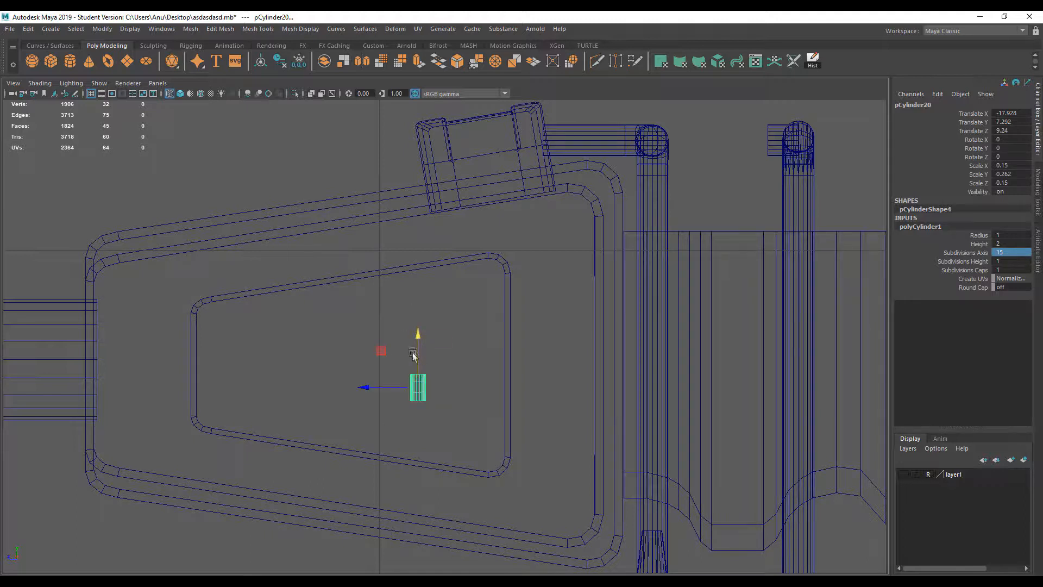
left_click(412, 317)
left_click(413, 390)
Move the small cylinder up and along the inset panel to Translate Y 8.803 and Z 8.682.
key("w")
left_click_drag(419, 342, 420, 264)
left_click_drag(376, 311, 401, 312)
key("space")
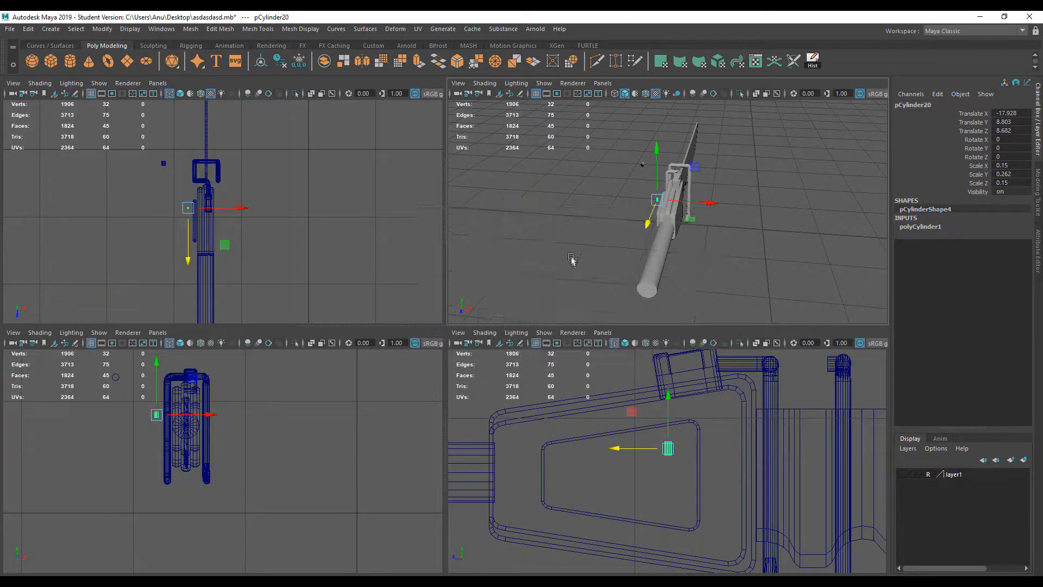
Place the small cylinder against the inset panel's face at Translate X -17.227 and Z 9.481.
key("f")
left_click_drag(351, 395, 387, 413, "alt")
scroll(411, 393, "down", 10)
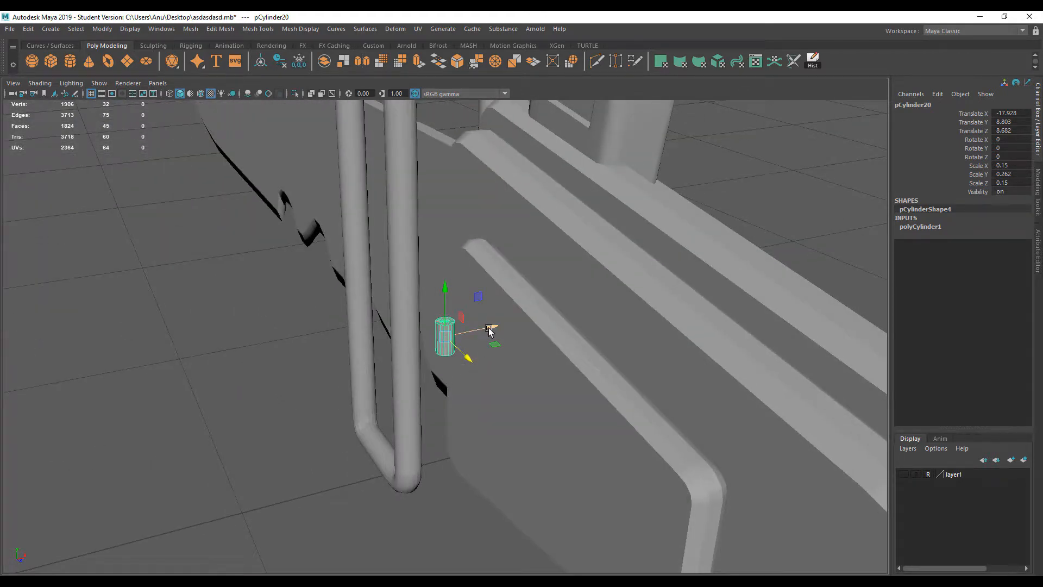
left_click_drag(489, 329, 526, 384)
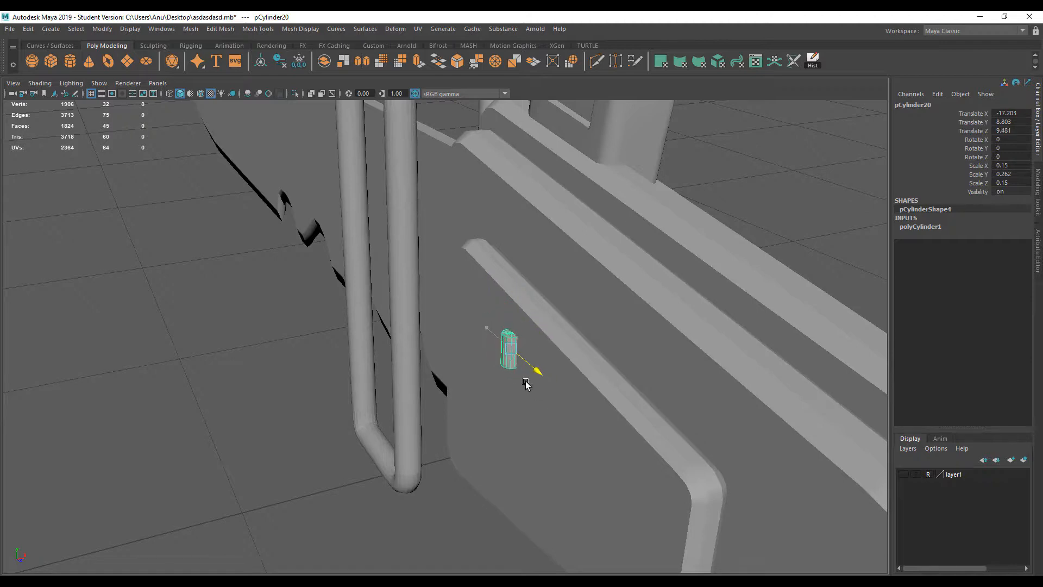
key("f")
scroll(447, 394, "down", 5)
left_click_drag(431, 413, 478, 374, "alt")
left_click_drag(480, 326, 465, 400)
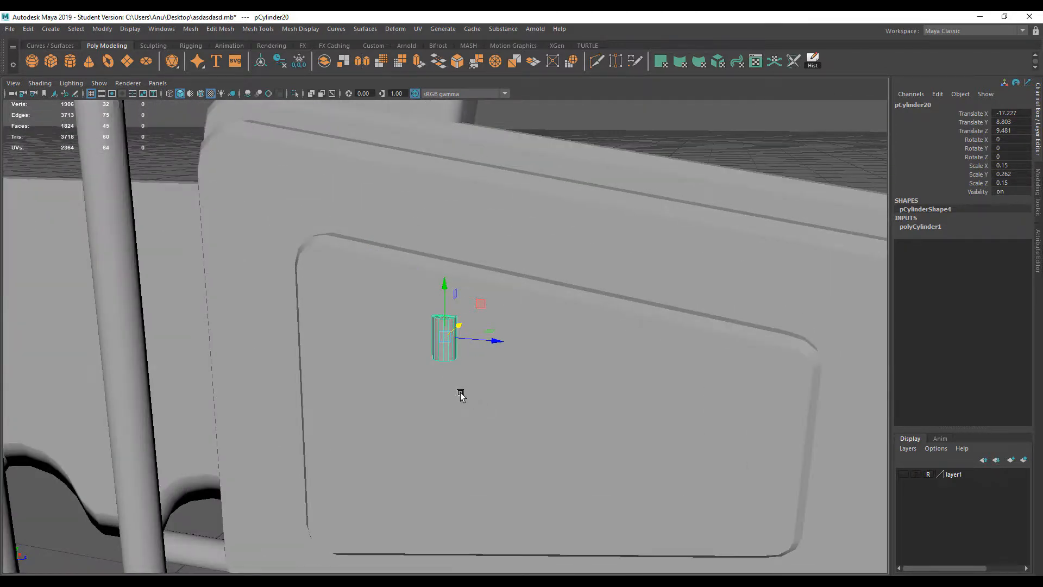
Make the cylinder longer and slimmer, scaling it to 0.402 in Y and 0.142 in X and Z.
scroll(461, 395, "up", 3)
left_click_drag(460, 395, 395, 405, "alt")
key("r")
left_click_drag(443, 294, 443, 266)
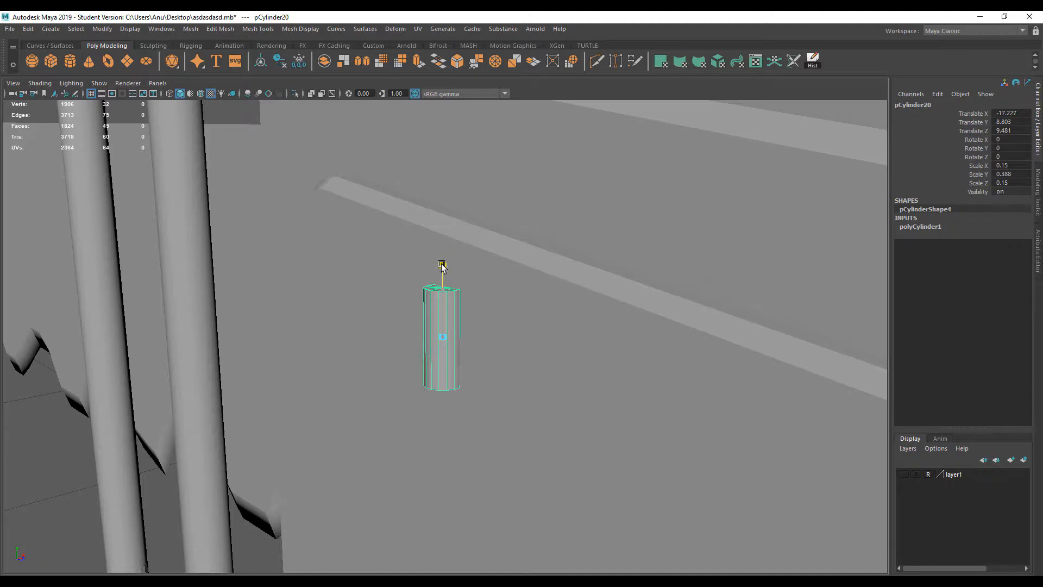
left_click_drag(441, 336, 437, 337)
mouse_move(444, 283)
left_mouse_down()
mouse_move(436, 284)
mouse_move(441, 275)
left_mouse_up()
left_click_drag(442, 333, 471, 327)
key("w")
Add Freeze Transformations to the shelf and apply it to the small cylinder.
left_click_drag(358, 378, 478, 342, "alt")
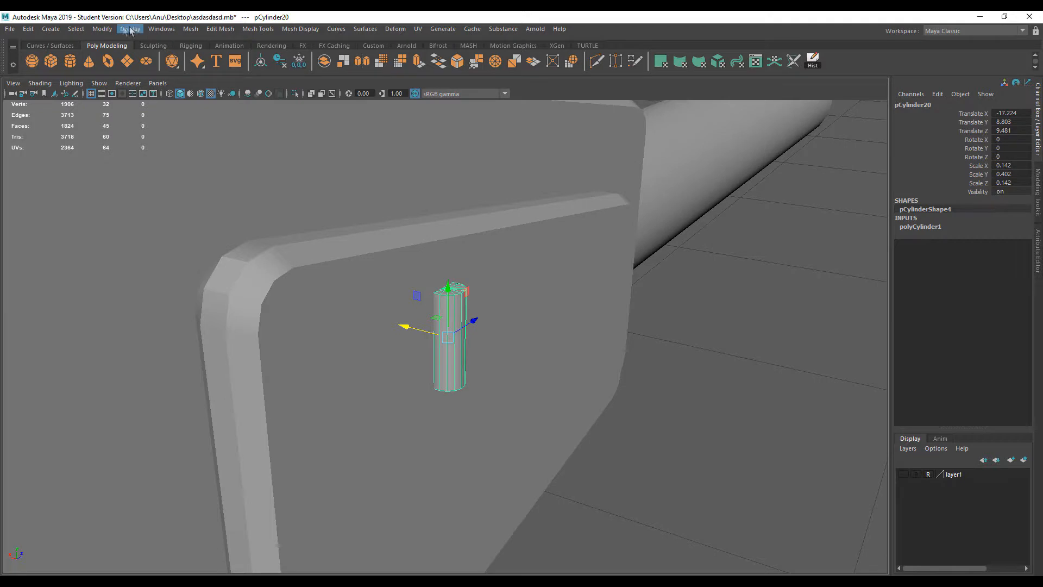
left_click(102, 29)
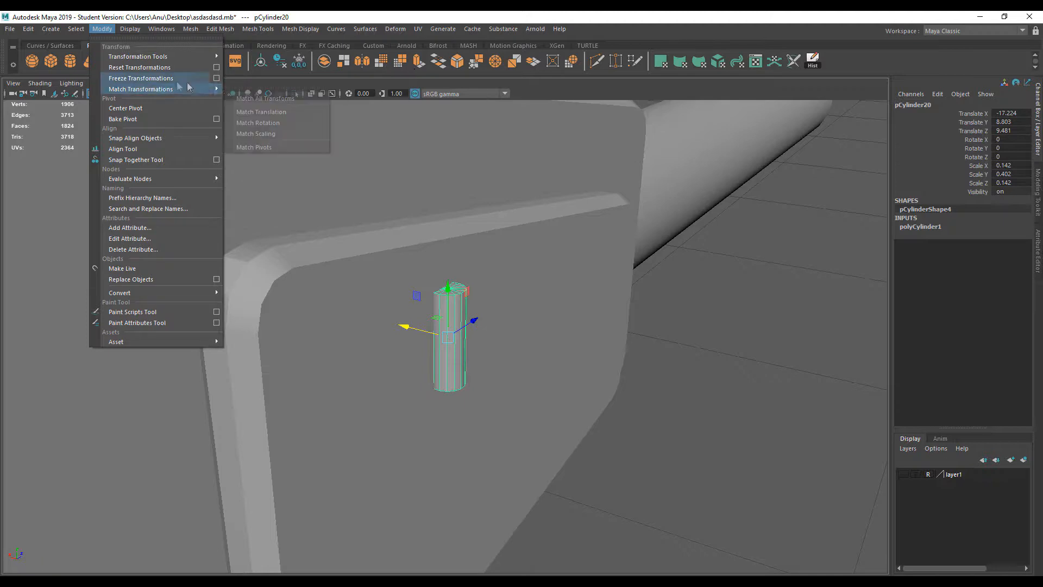
left_click(157, 80, "ctrl+shift")
left_click(830, 61)
Pull the small cylinder away from the inset panel to Translate X -1.753.
left_click_drag(580, 200, 320, 290, "alt")
left_click_drag(392, 332, 595, 332)
key("f")
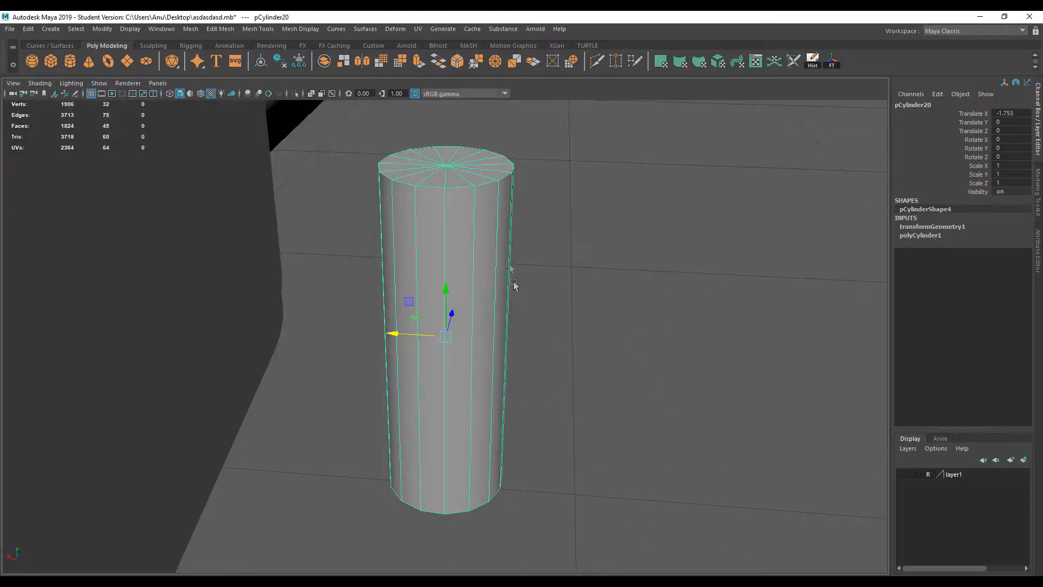
Bevel the cylinder's upper and lower rim edge loops with a fraction of 0.2.
right_click_drag(459, 187, 456, 162)
double_click(455, 188)
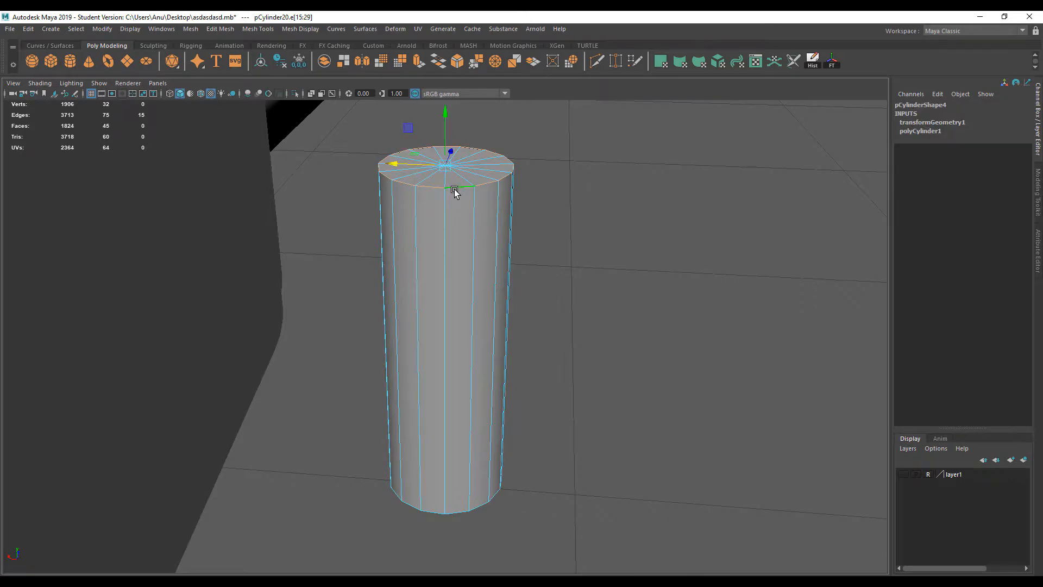
double_click(458, 510, "shift")
right_click_drag(458, 385, 511, 387, "shift")
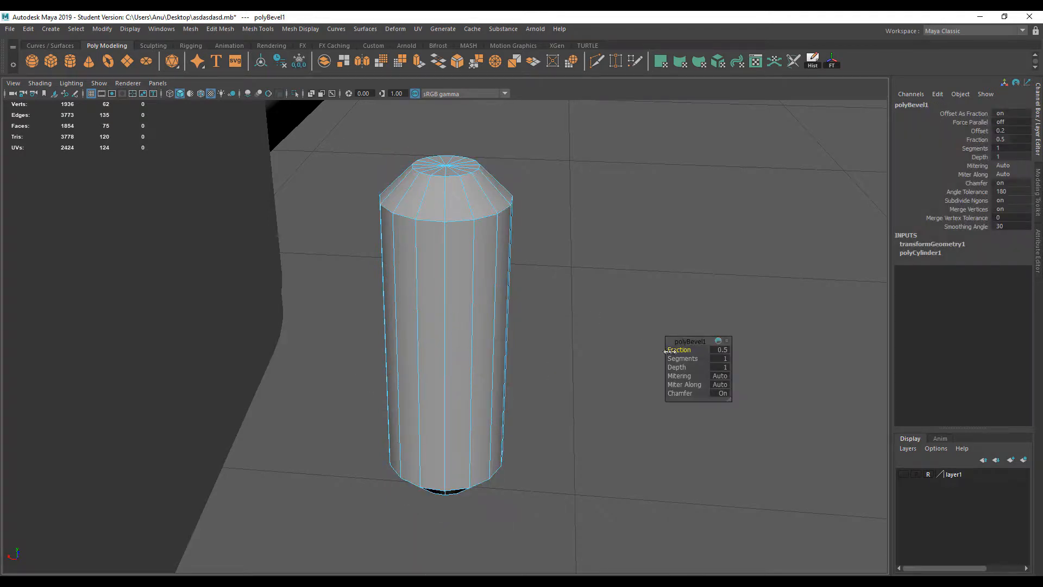
left_click_drag(681, 349, 681, 349)
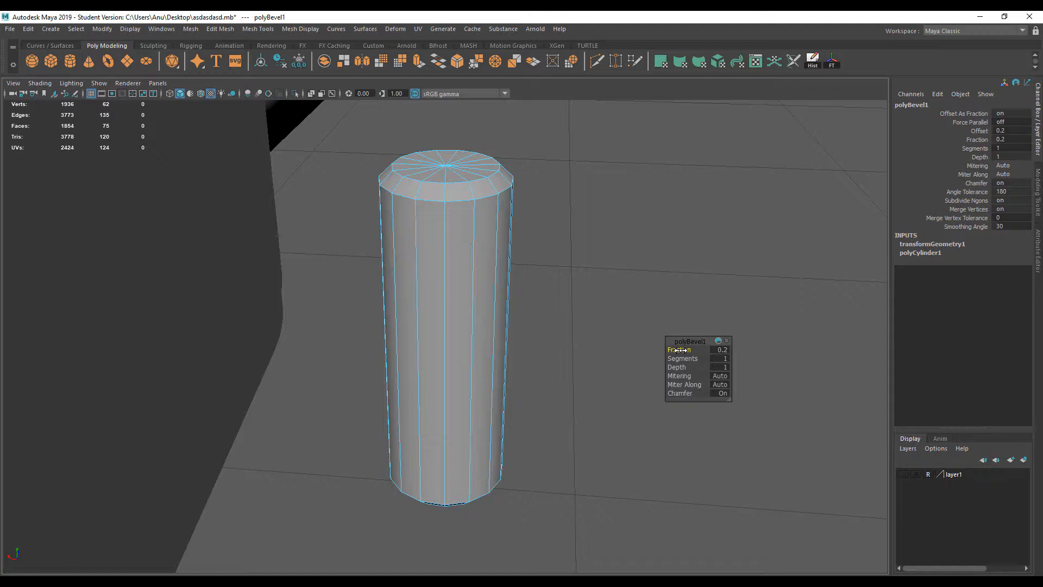
Insert four evenly spaced edge loops around the small cylinder's body, using multiple edge loops.
right_click_drag(431, 285, 523, 243)
right_click(466, 284, "shift")
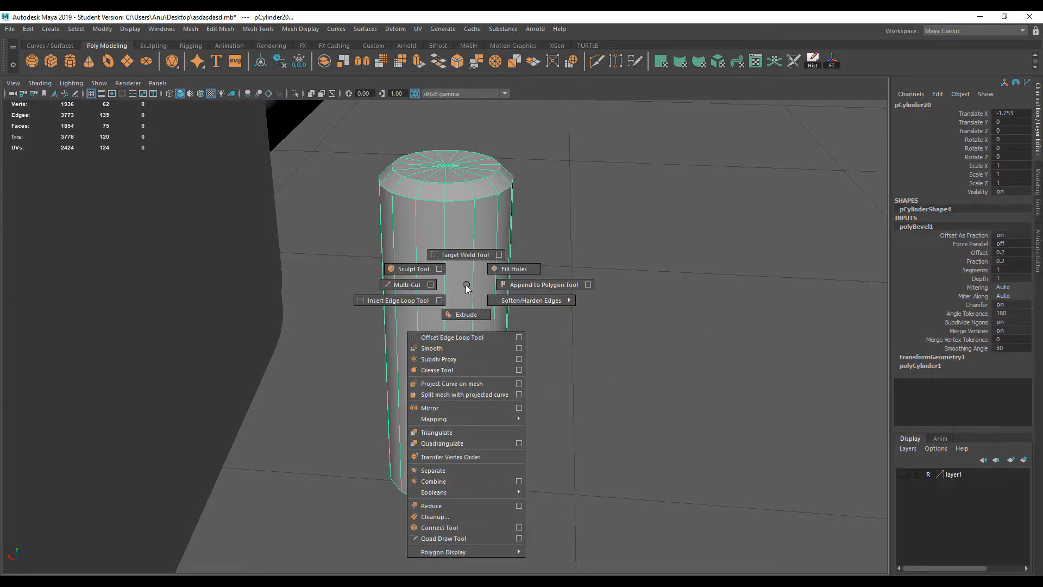
left_click(439, 301)
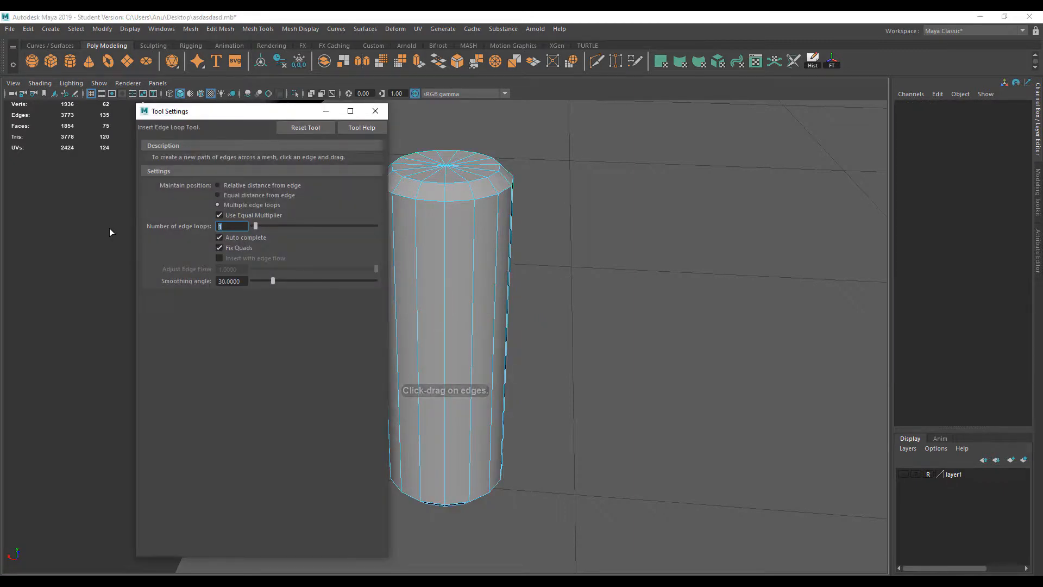
type("4")
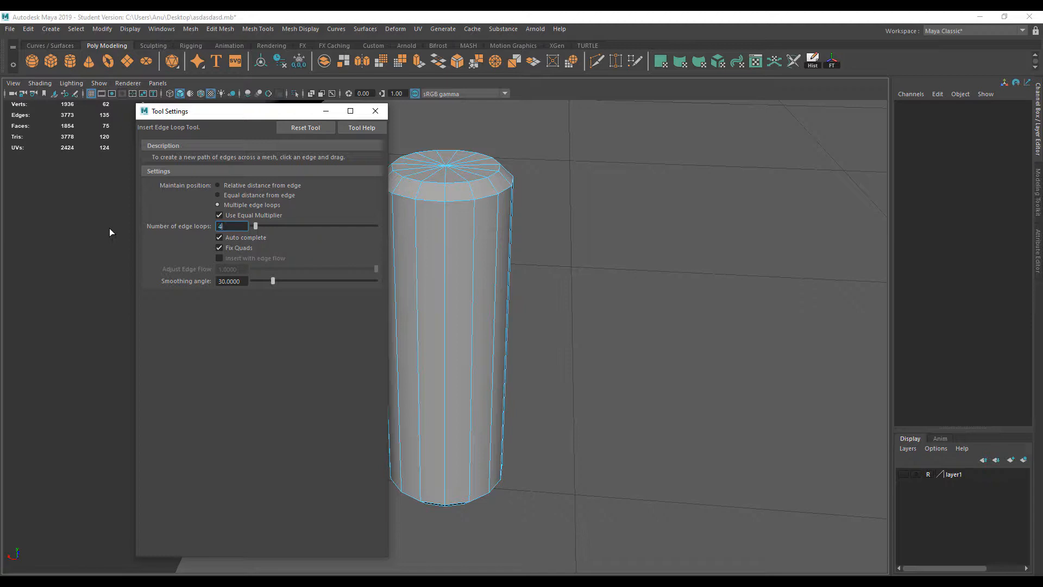
left_click(444, 314)
left_click(374, 113)
key("w")
Bring the upper pair and the lower pair of inserted edge loops closer together to form two narrow bands.
double_click(431, 271)
double_click(430, 337, "shift")
left_click_drag(445, 231, 447, 269)
left_click_drag(466, 328, 444, 394, "alt")
double_click(454, 376)
double_click(461, 444, "shift")
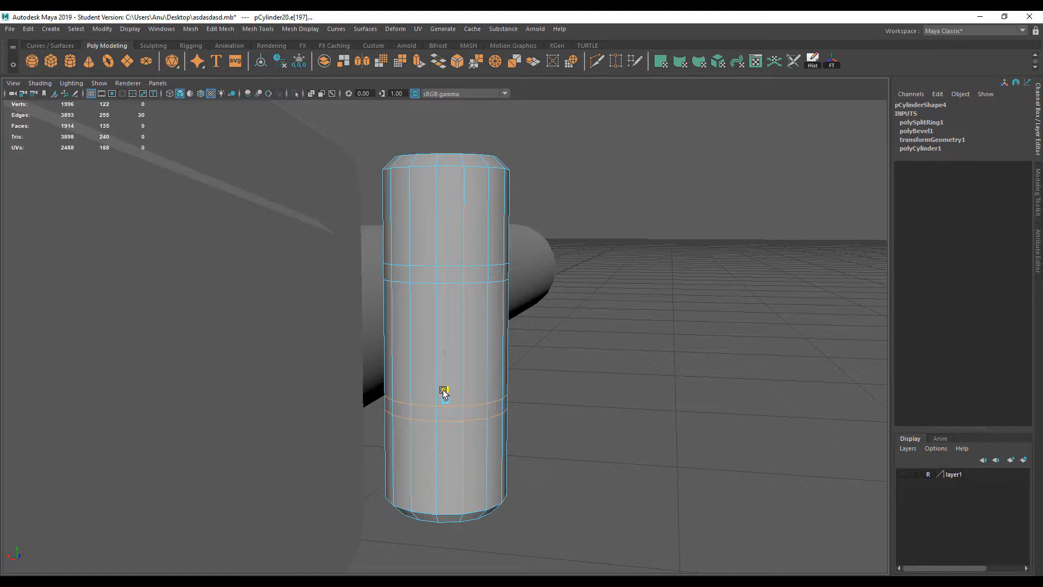
Extrude the faces of both narrow bands inward with a Local Translate Z of -0.011 to form grooves.
right_click_drag(448, 275, 443, 305)
double_click(448, 274)
left_click(448, 274)
double_click(473, 273, "shift")
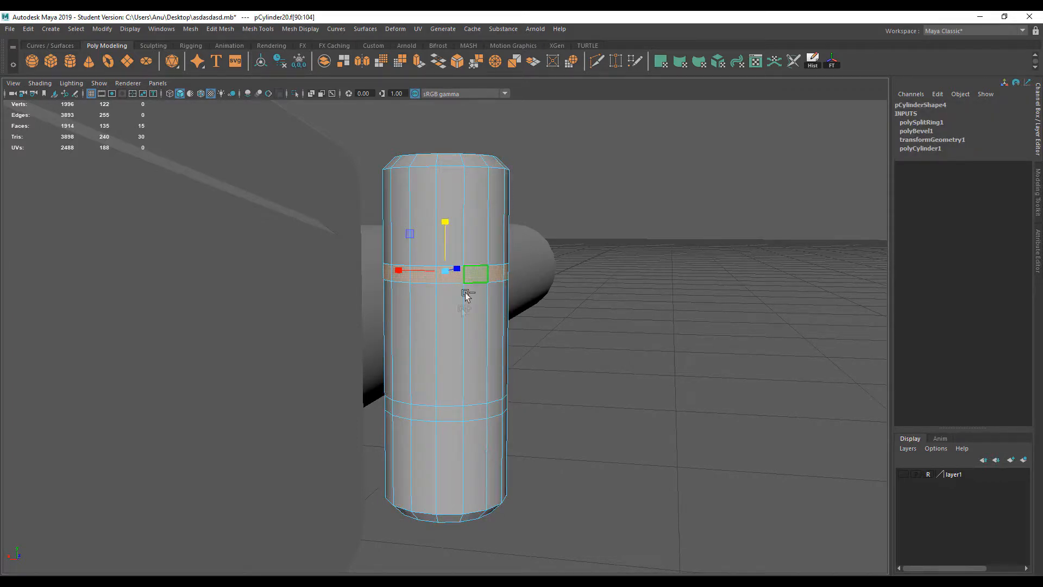
double_click(432, 416, "shift")
right_click_drag(453, 415, 453, 372, "shift")
left_click_drag(437, 335, 370, 360, "alt")
left_click_drag(359, 302, 366, 300)
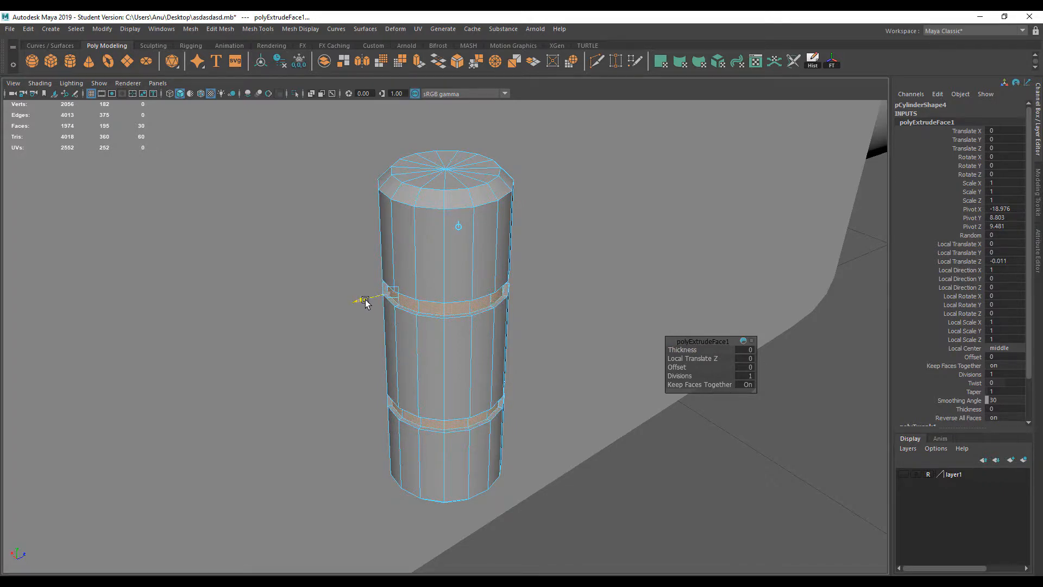
right_click_drag(461, 235, 508, 211)
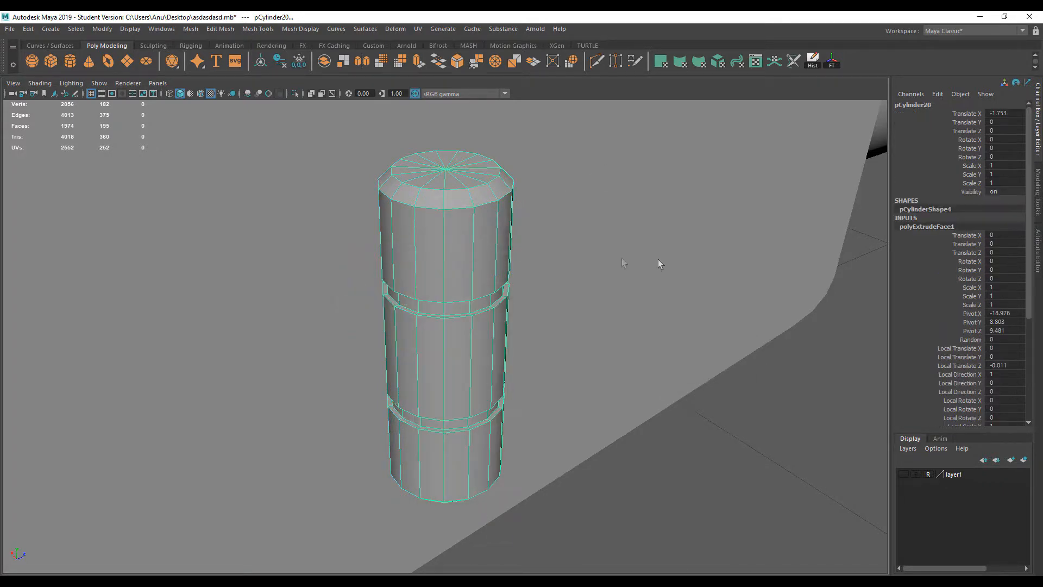
Reset the grooved cylinder's Translate X to 0 and slide it along the inset panel to Translate Z -0.815.
double_click(1001, 113)
type("0")
key("Return")
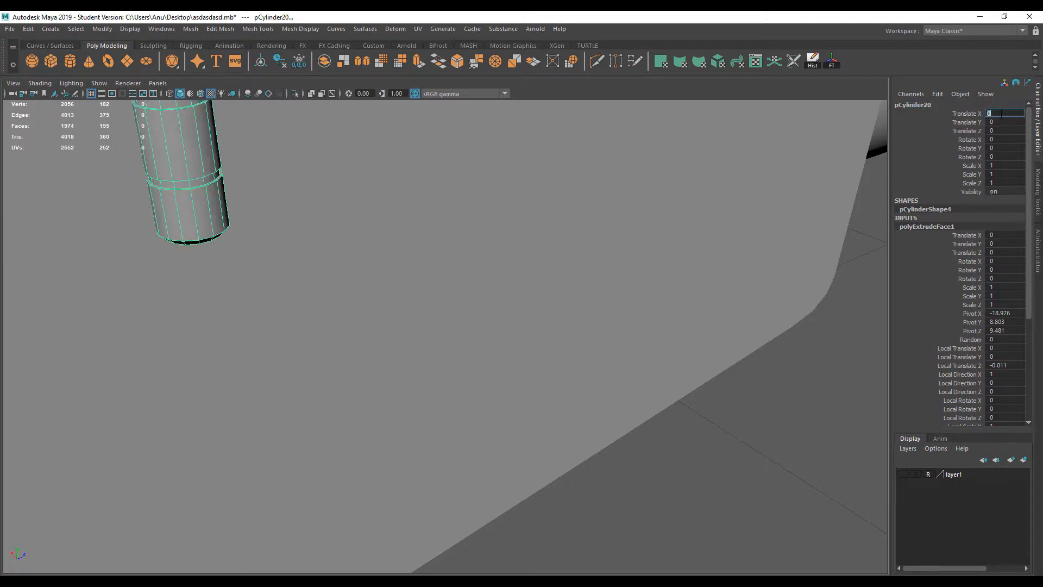
left_click(703, 526)
scroll(491, 328, "down", 4)
left_click_drag(432, 324, 457, 362, "alt")
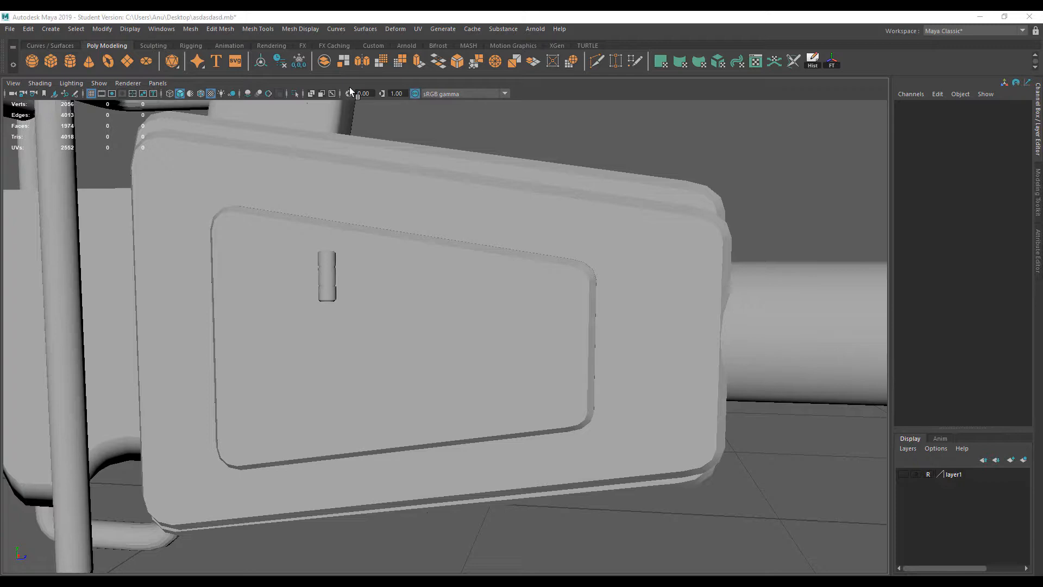
scroll(392, 219, "down", 5)
left_click_drag(392, 219, 403, 302, "alt")
left_click(382, 305)
key("w")
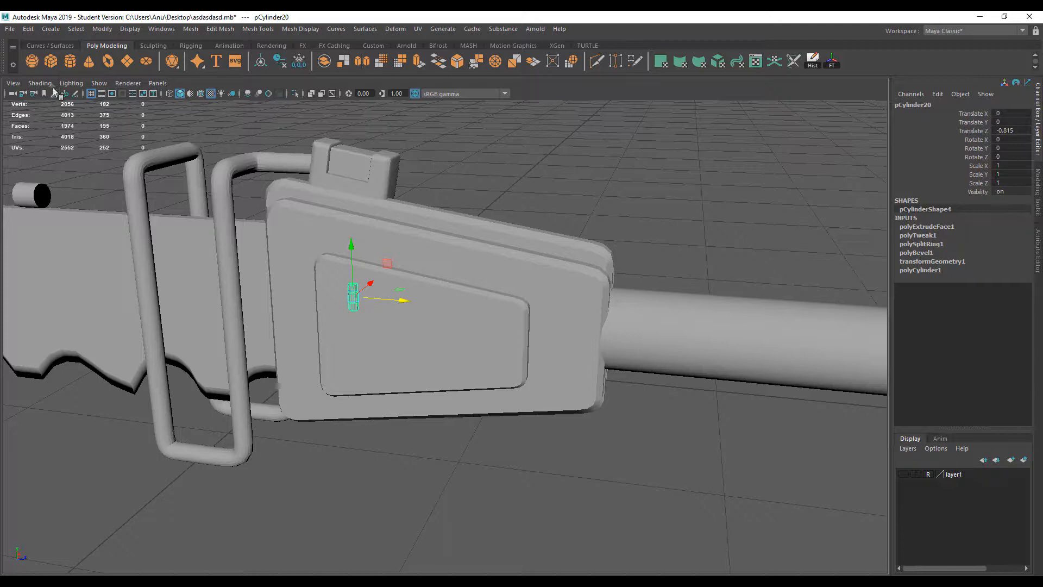
Create a new polygon cylinder and place it beside the guard at Translate X -17.957 and Translate Z 10.364.
left_click(70, 61)
scroll(426, 380, "down", 3)
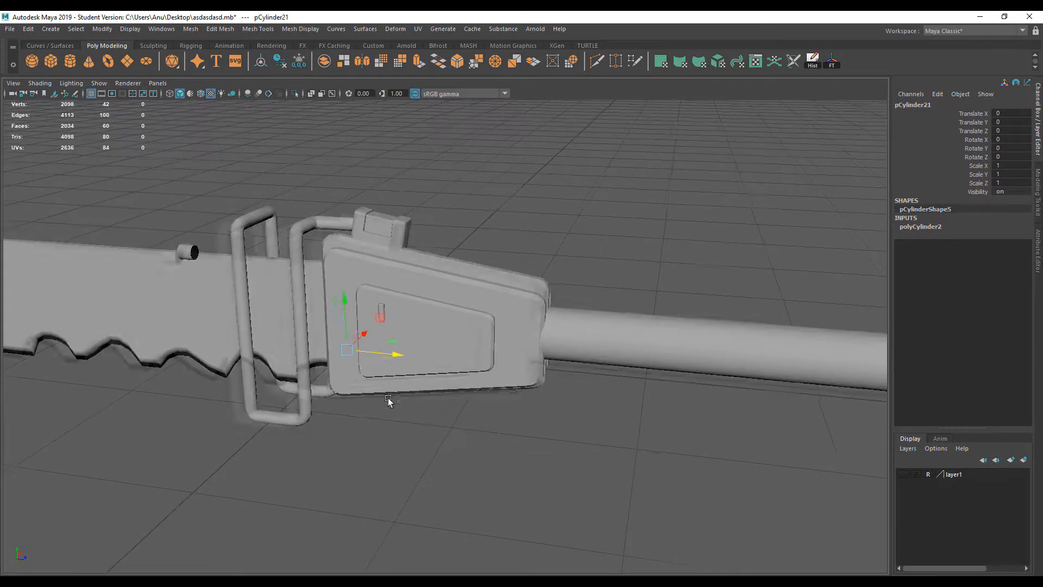
key("space")
key("space")
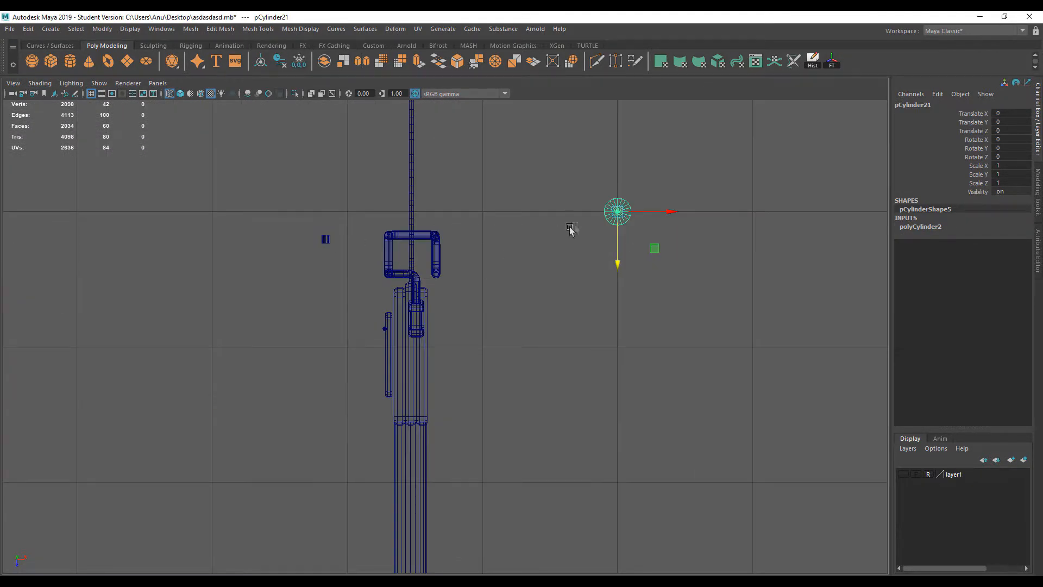
left_click_drag(618, 212, 372, 351)
key("space")
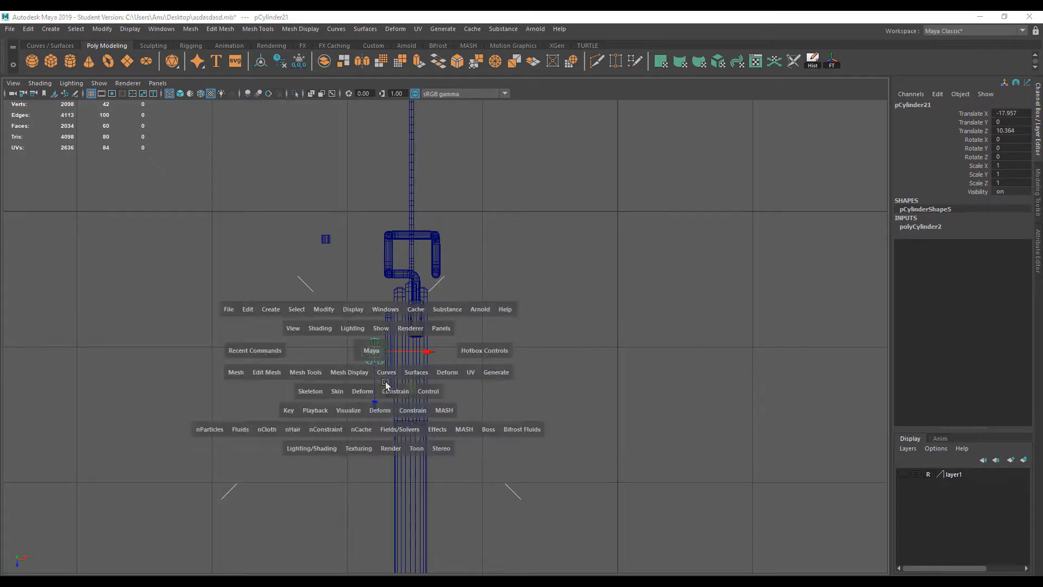
Raise the new cylinder to Translate Y 10.927 and shift it along the guard to Translate Z 9.839.
key("space")
key("space")
left_click_drag(310, 377, 295, 171)
key("space")
key("space")
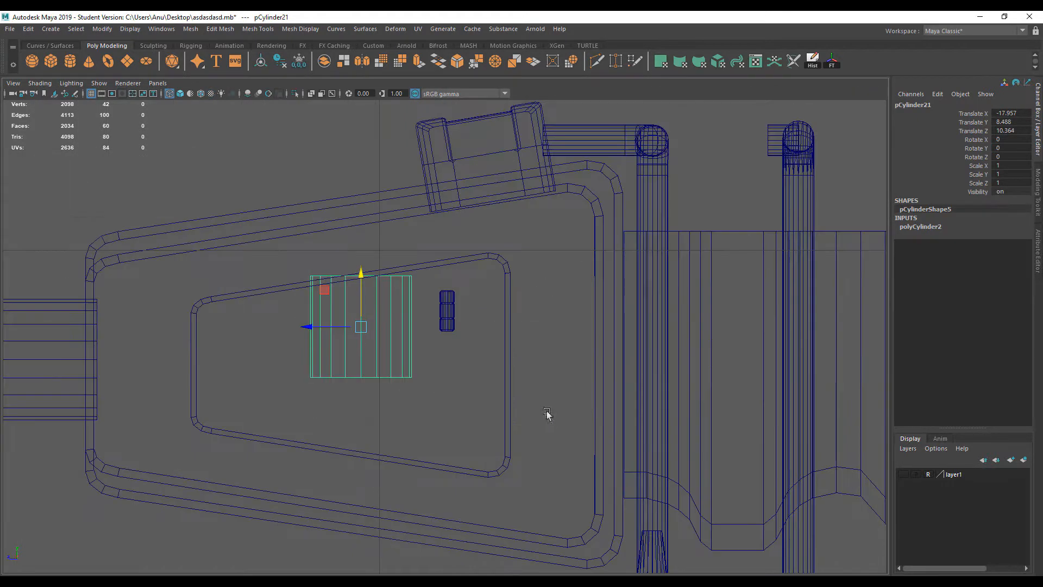
left_click_drag(359, 277, 360, 273)
left_click_drag(315, 322, 341, 322)
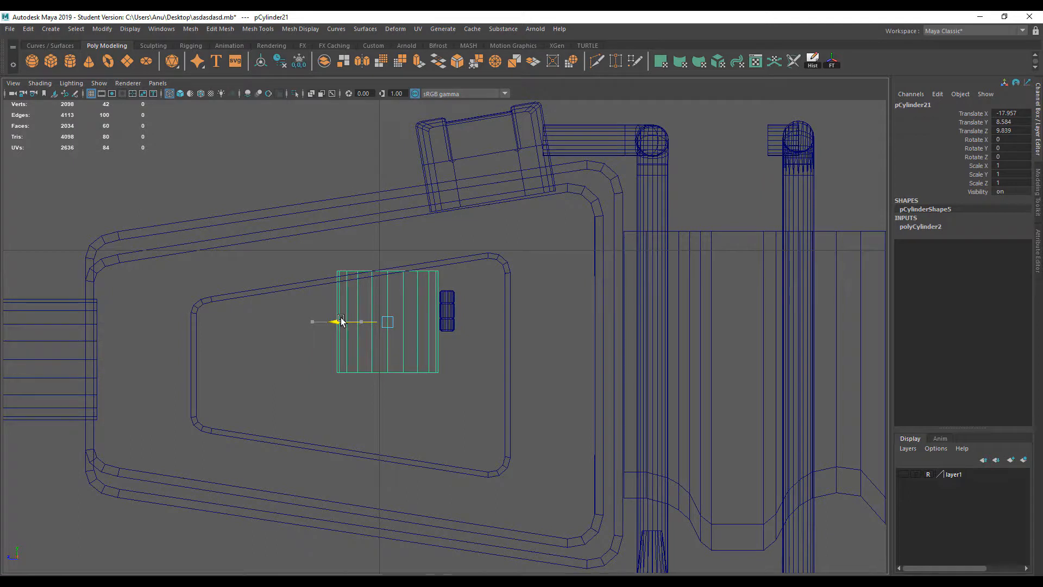
key("space")
key("space")
left_click_drag(382, 287, 379, 229)
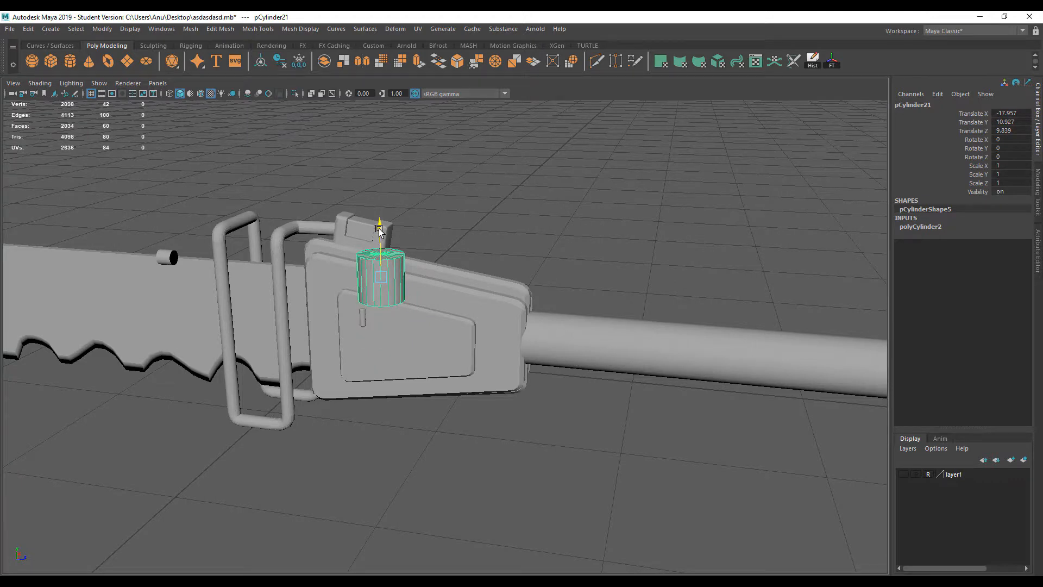
Adjust the inset panel's lengthwise position and height on the side of the guard.
left_click(383, 354)
left_click_drag(383, 354, 384, 286, "alt")
left_click_drag(428, 328, 398, 329)
left_click_drag(355, 292, 355, 284)
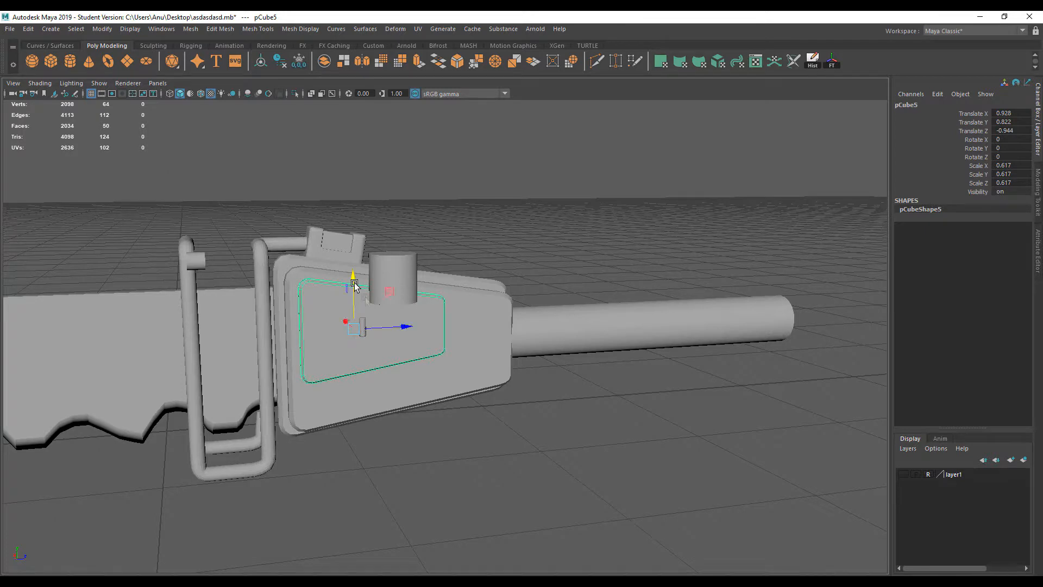
left_click_drag(403, 327, 411, 328)
left_click_drag(359, 286, 359, 293)
Move the inset panel to Translate X 0.628 and Z -0.347, and the new cylinder to Translate Y 10.18 and Z 9.91.
left_click(394, 280)
left_click_drag(423, 278, 418, 277)
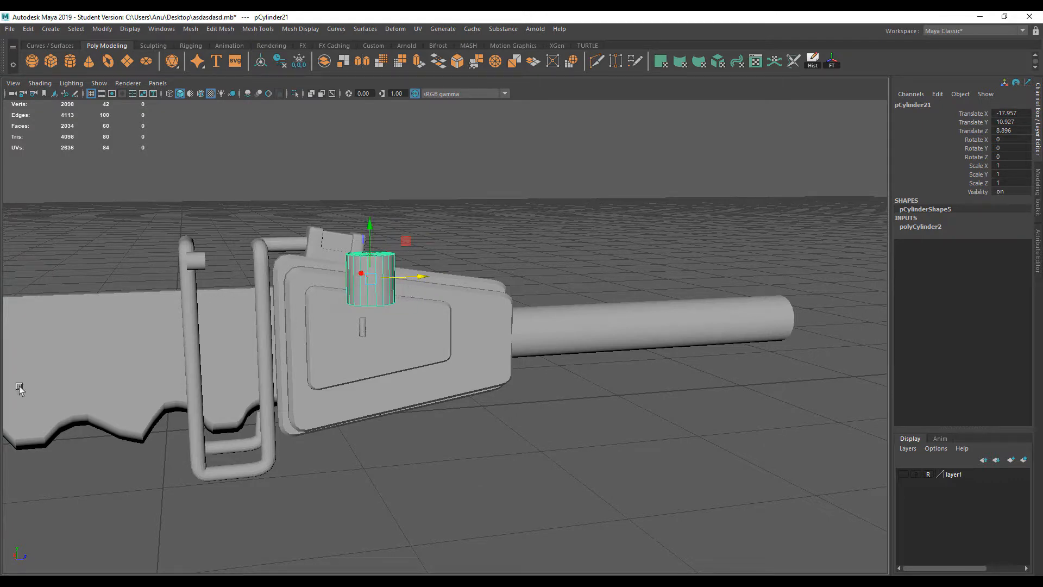
left_click_drag(315, 300, 430, 332, "alt")
left_click(430, 330)
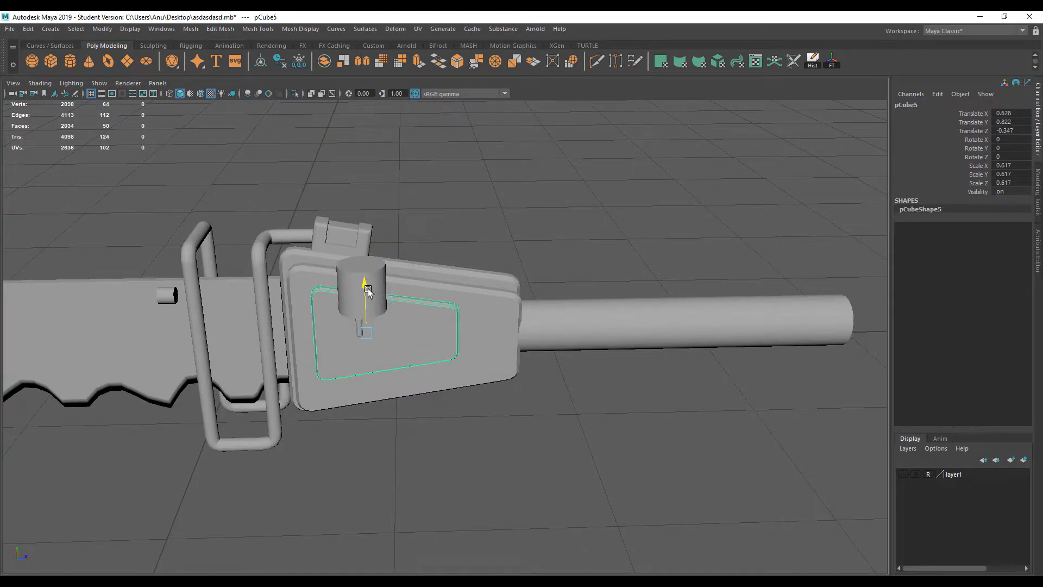
left_click(369, 288)
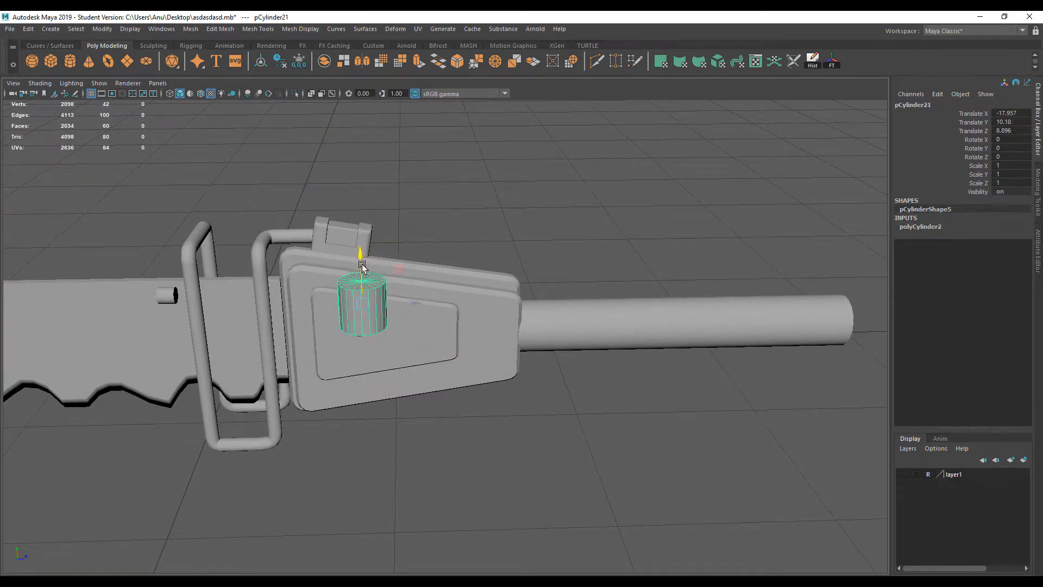
left_click_drag(415, 300, 438, 309)
scroll(437, 318, "up", 5)
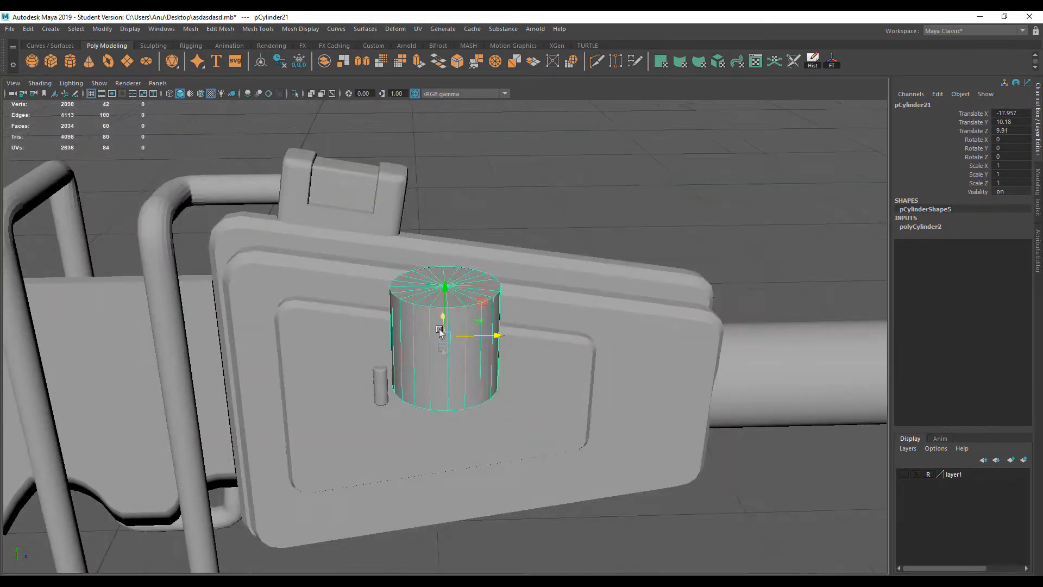
Slide the small grooved cylinder to the inset panel's blade-side edge and lower the large cylinder to Translate Y 9.467.
left_click(373, 376)
left_click_drag(375, 377, 310, 377)
left_click(442, 349)
left_click_drag(442, 349, 333, 380, "alt")
left_click_drag(446, 285, 664, 377)
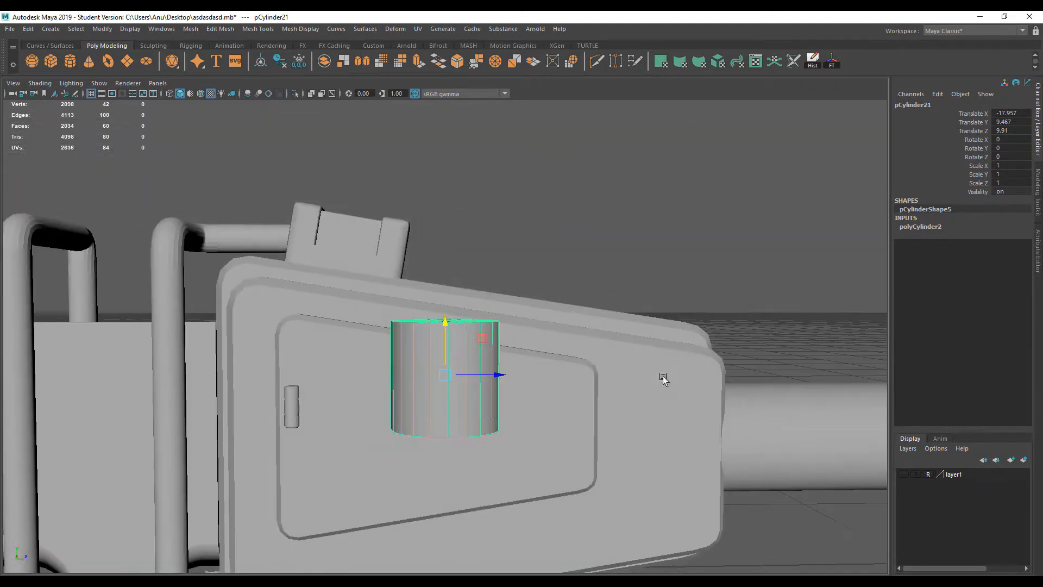
Enlarge the large cylinder, scaling it to 2.109 in Y and 1.532 in X and Z.
left_click_drag(446, 326, 447, 307)
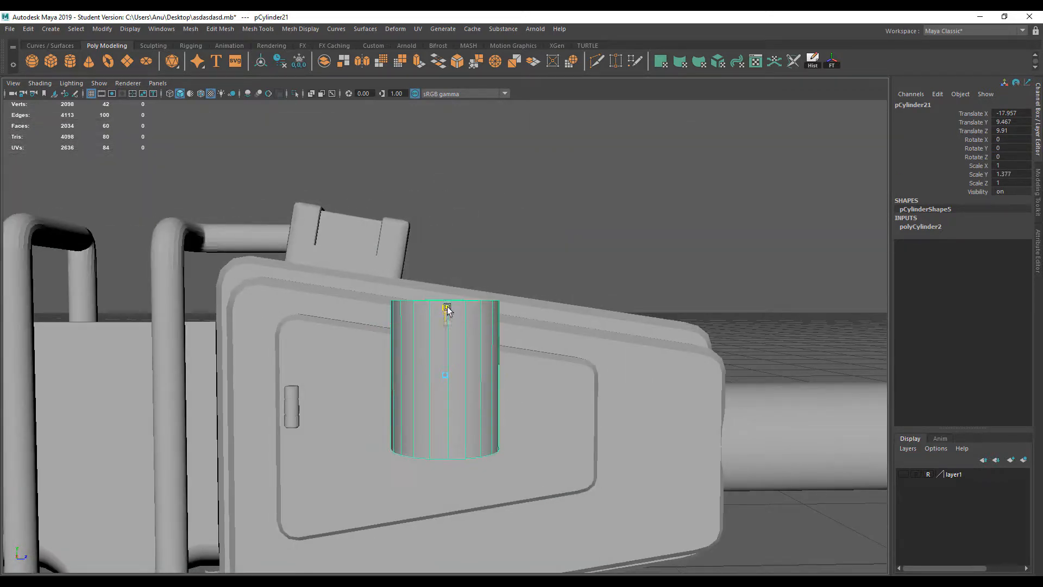
left_click_drag(446, 374, 505, 382)
right_click_drag(506, 382, 428, 387, "alt")
left_click_drag(428, 387, 379, 388, "alt")
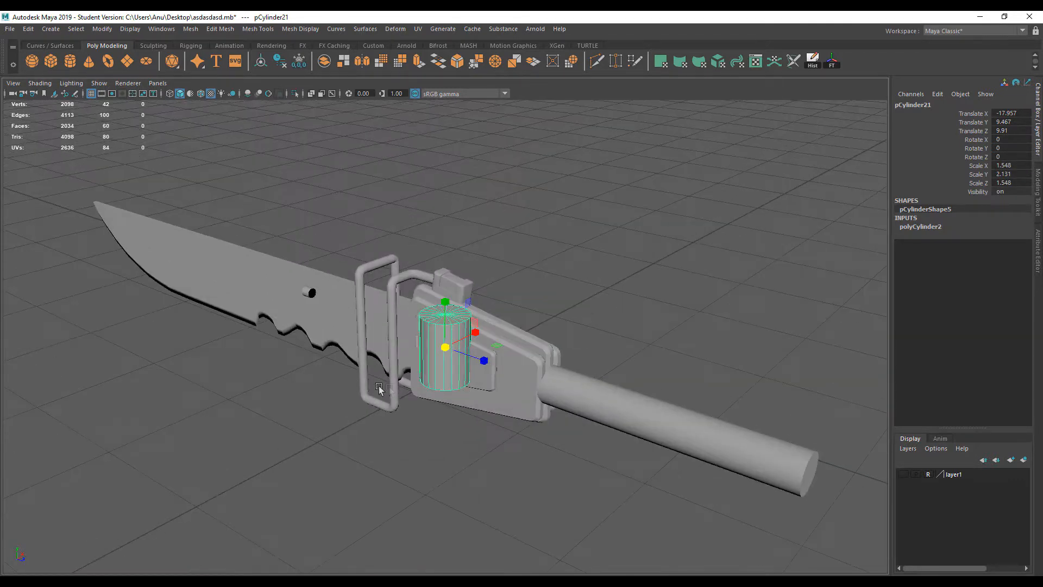
left_click_drag(444, 349, 444, 348)
Adjust the scaled cylinder's height and position against the side of the guard.
key("w")
left_click_drag(445, 309, 443, 299)
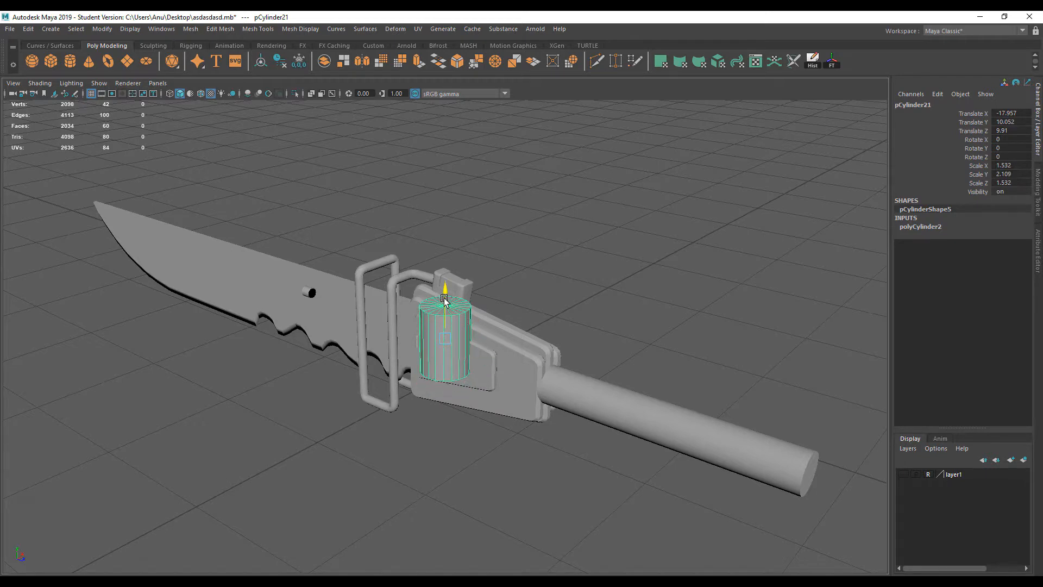
scroll(428, 360, "up", 2)
left_click_drag(390, 414, 444, 385, "alt")
left_click_drag(445, 296, 444, 312)
left_click_drag(410, 365, 442, 392, "alt")
left_click_drag(490, 356, 807, 69)
Freeze the large cylinder's transformations and save the scene, accepting the student version notice.
left_click(829, 68)
scroll(513, 321, "down", 5)
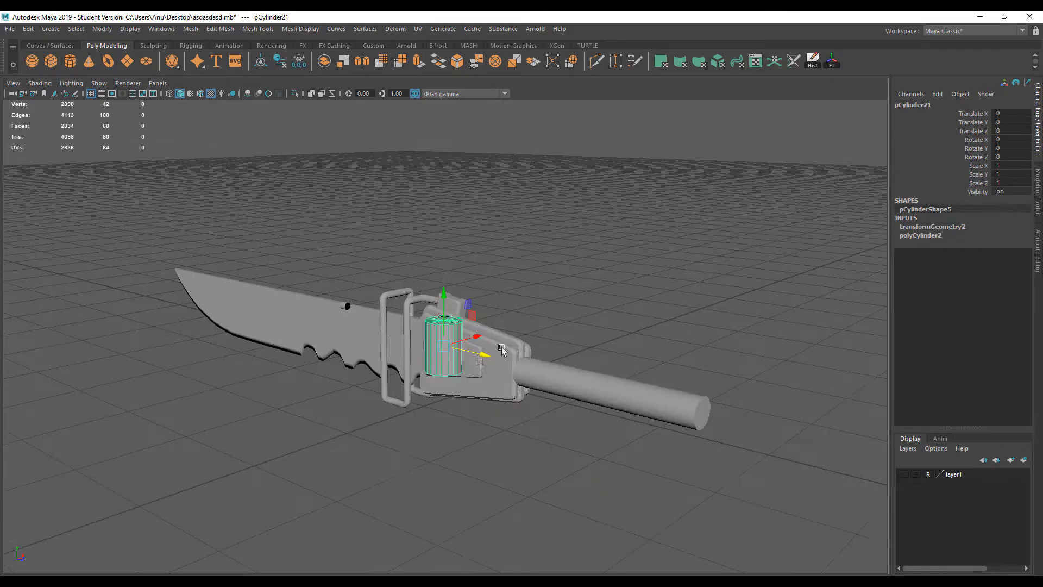
left_click_drag(505, 351, 400, 395, "alt")
key("ctrl+s")
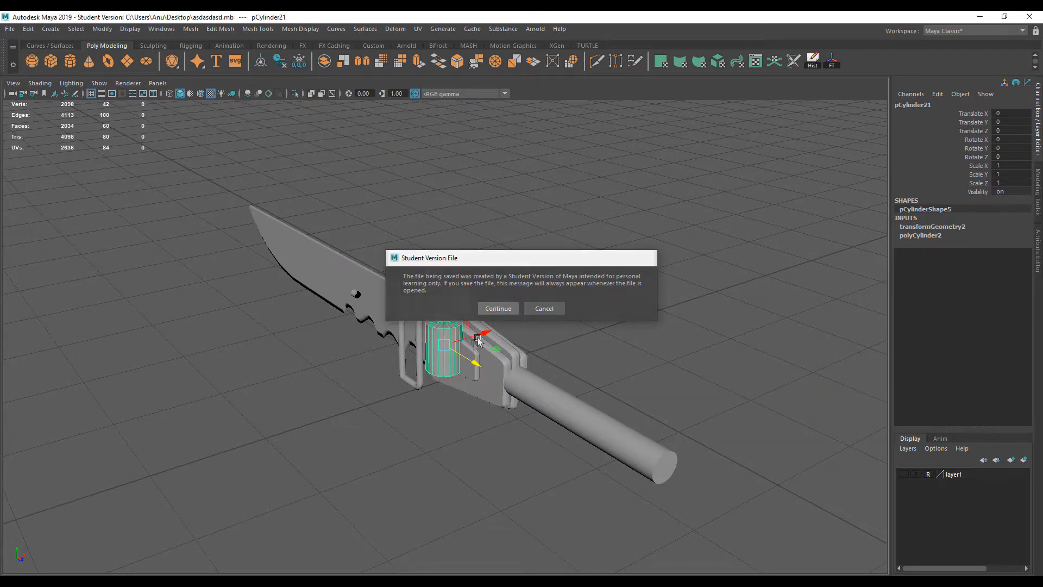
left_click(498, 308)
Pull the large cylinder away from the guard to Translate X -16.752 and frame it for editing.
left_click_drag(480, 340, 298, 398)
key("f")
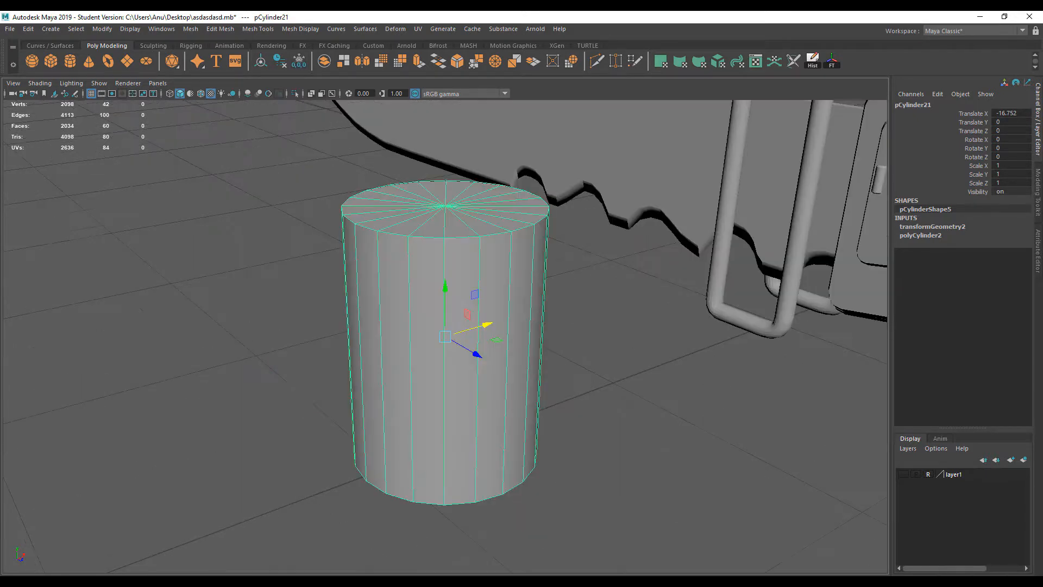
middle_click_drag(489, 298, 277, 275, "alt")
Extrude the large cylinder's top faces upward by a thin rim and again with a Local Translate Z of 1.365.
right_click_drag(277, 269, 292, 295)
left_click_drag(292, 295, 272, 285, "alt")
right_click_drag(272, 285, 276, 255, "shift")
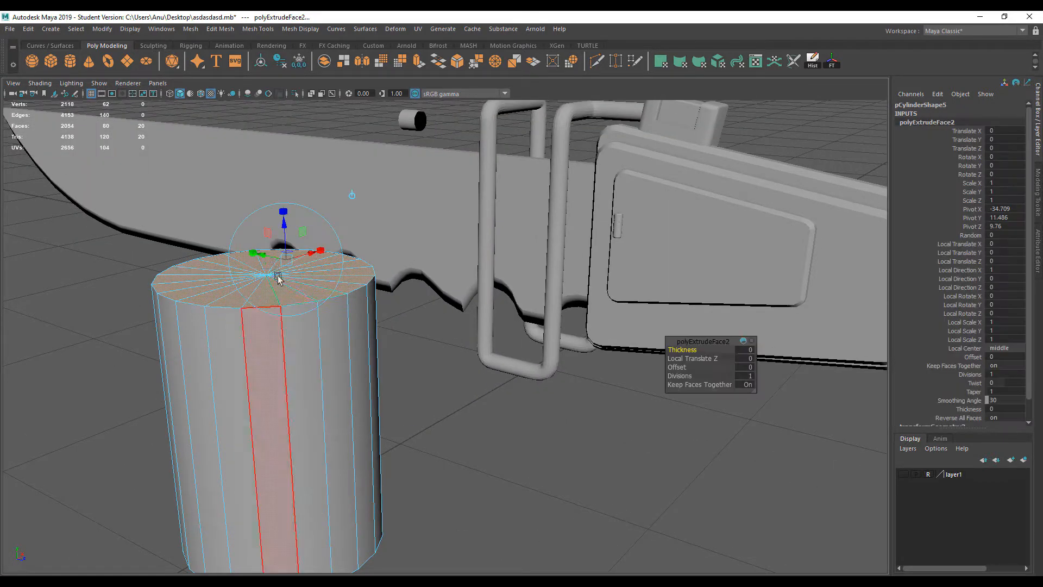
left_click_drag(283, 233, 225, 250)
key("ctrl+e")
left_click_drag(232, 206, 230, 183)
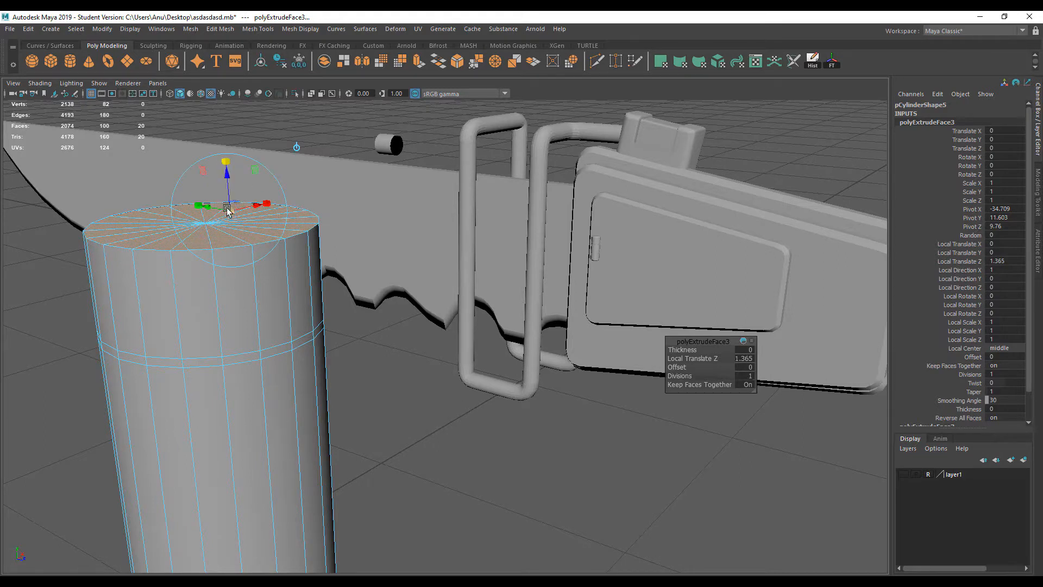
Bevel the cylinder's top rim edge loop with a fraction of 0.7 and 4 segments to round it into a dome.
right_click_drag(135, 237, 188, 217)
right_click(159, 249)
right_click_drag(159, 248, 225, 258)
double_click(154, 243)
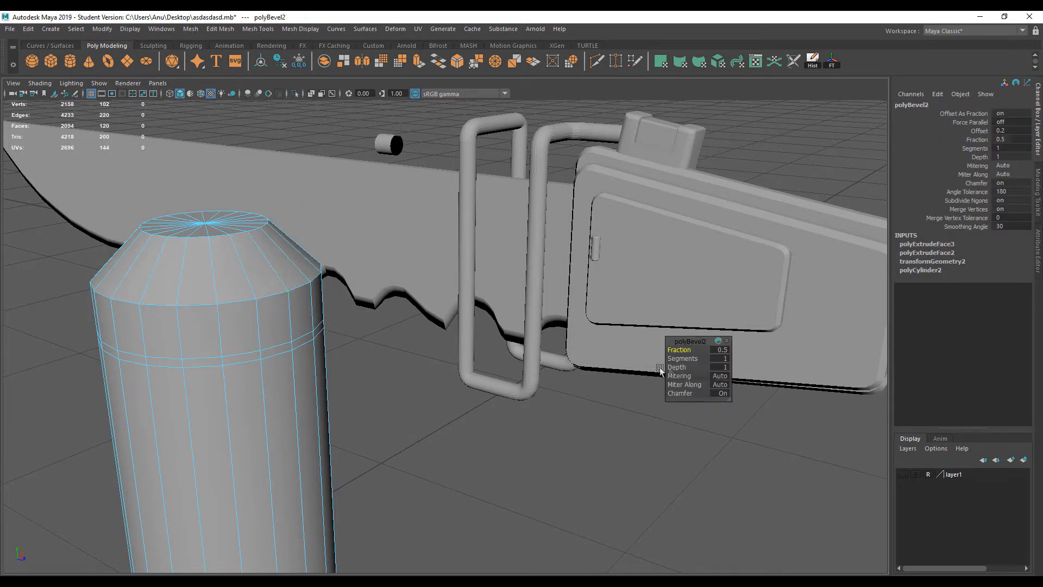
mouse_move(682, 359)
left_mouse_down()
mouse_move(692, 359)
mouse_move(687, 351)
left_mouse_up()
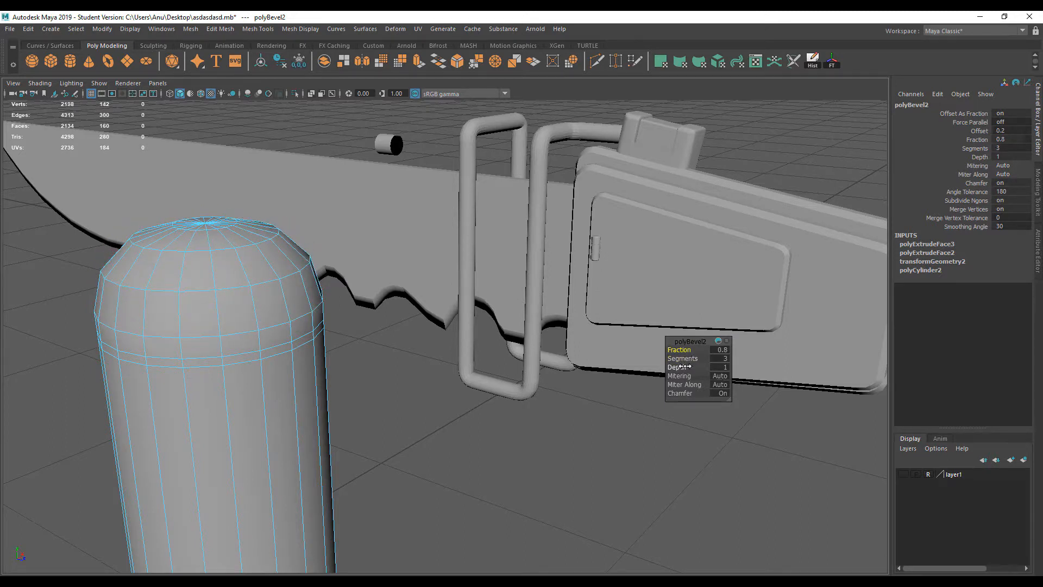
left_click_drag(688, 359, 688, 359)
left_click_drag(320, 351, 291, 373, "alt")
left_click_drag(689, 349, 690, 350)
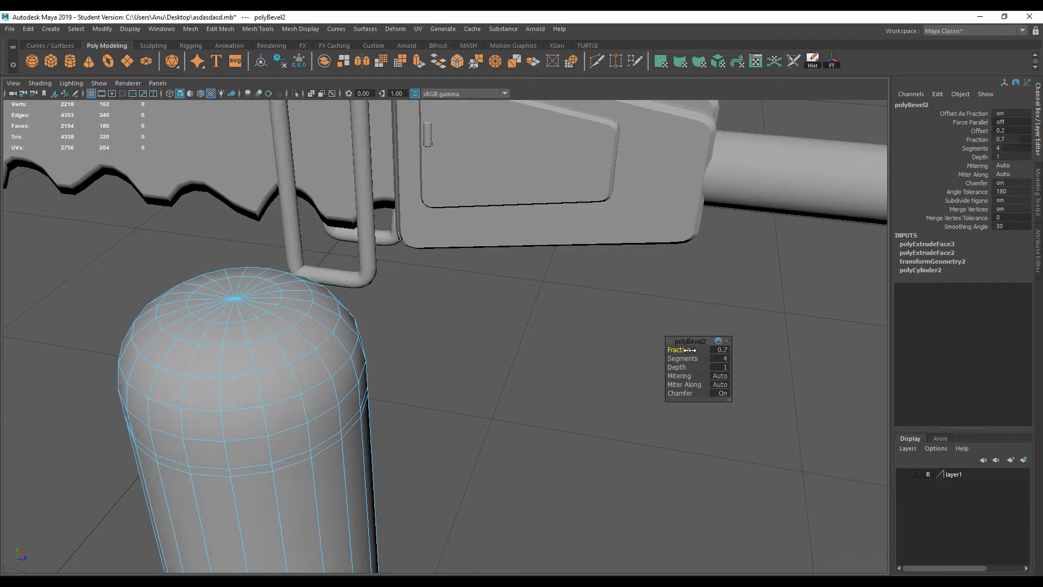
mouse_move(361, 365)
left_mouse_down("alt")
mouse_move(294, 343)
mouse_move(270, 347)
mouse_move(348, 362)
left_mouse_up("alt")
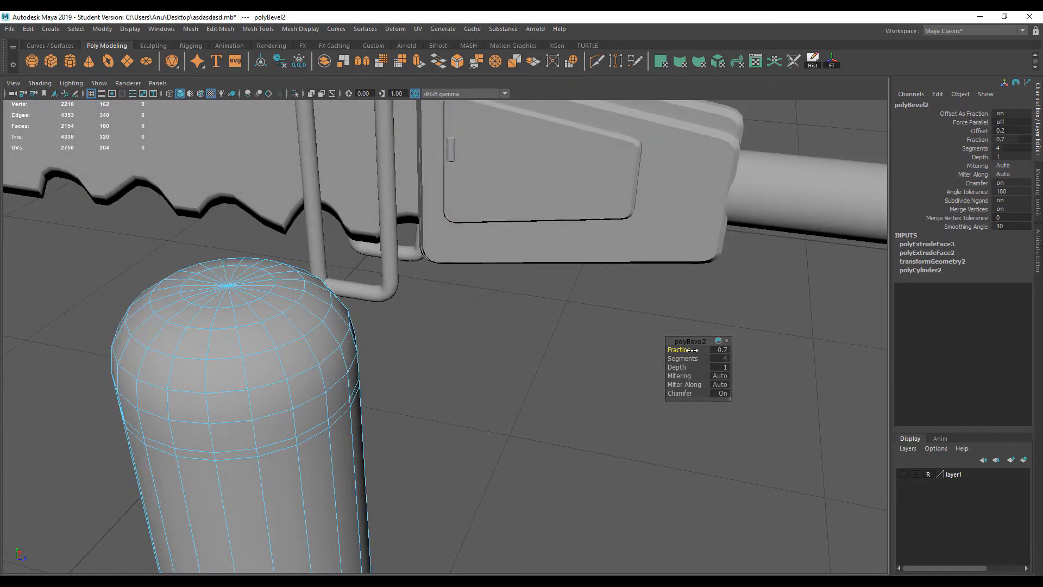
middle_click_drag(210, 317, 251, 349, "alt")
right_click_drag(251, 350, 349, 376, "alt")
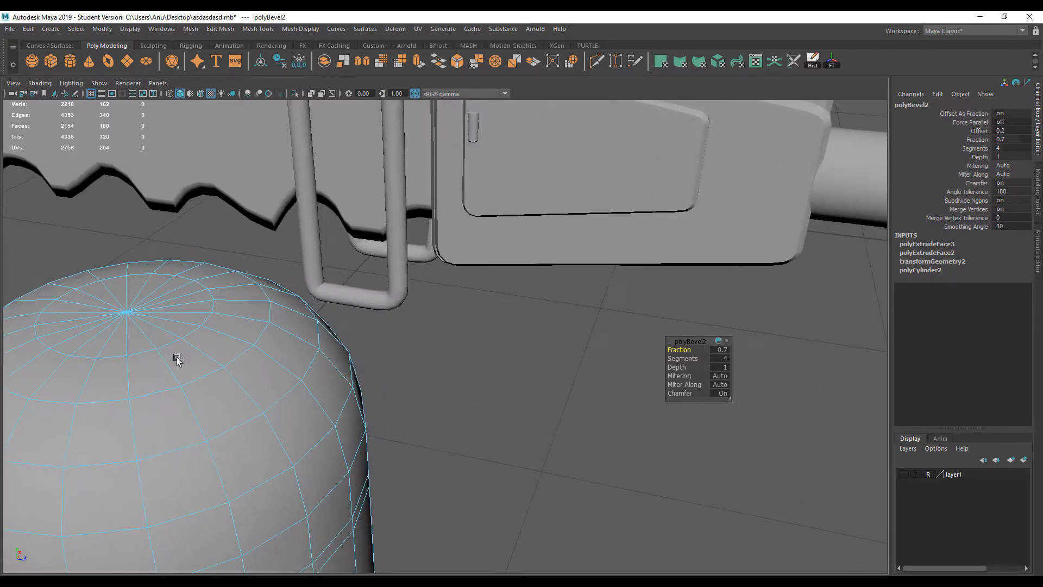
Extrude the dome's central cap faces upward with a Local Translate Z of 1.425 to form a neck.
middle_click_drag(177, 359, 249, 379, "alt")
left_click_drag(250, 380, 214, 370, "alt")
right_click_drag(168, 287, 172, 325)
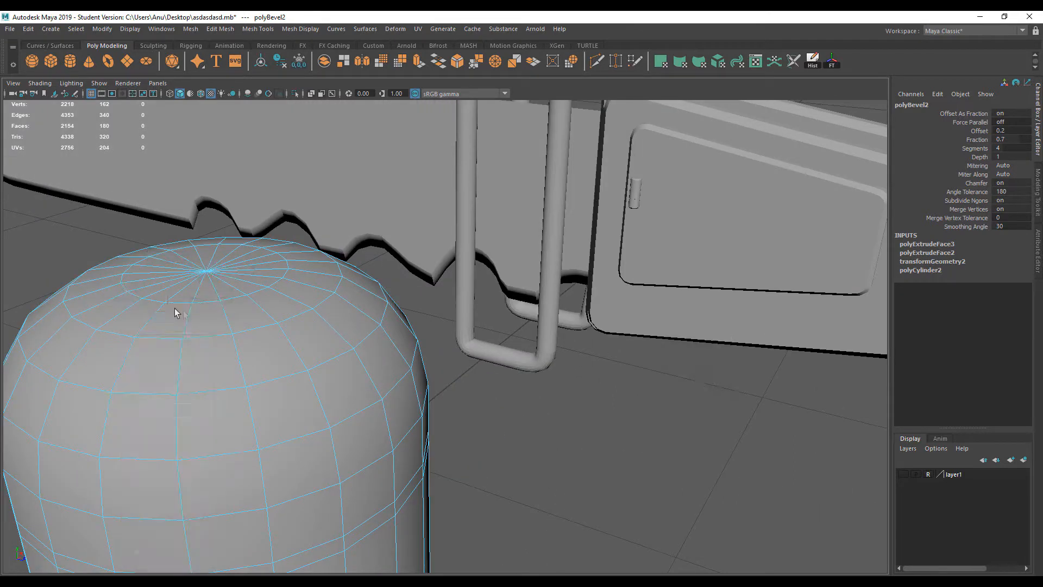
left_click_drag(283, 375, 140, 285, "alt")
left_click_drag(109, 181, 367, 233)
scroll(283, 231, "up", 5)
left_click_drag(187, 222, 224, 288, "alt")
scroll(181, 297, "down", 5)
left_click_drag(237, 323, 193, 288, "alt")
left_click_drag(81, 193, 348, 260)
scroll(324, 297, "down", 5)
left_click_drag(324, 298, 322, 265, "alt")
left_click_drag(482, 534, 211, 284)
scroll(278, 342, "up", 4)
left_click_drag(273, 334, 228, 348, "alt")
scroll(232, 304, "up", 4)
middle_click_drag(166, 240, 412, 325, "alt")
left_click(371, 304, "ctrl")
double_click(403, 312, "ctrl")
scroll(375, 293, "up", 3)
right_click_drag(383, 272, 387, 308, "shift")
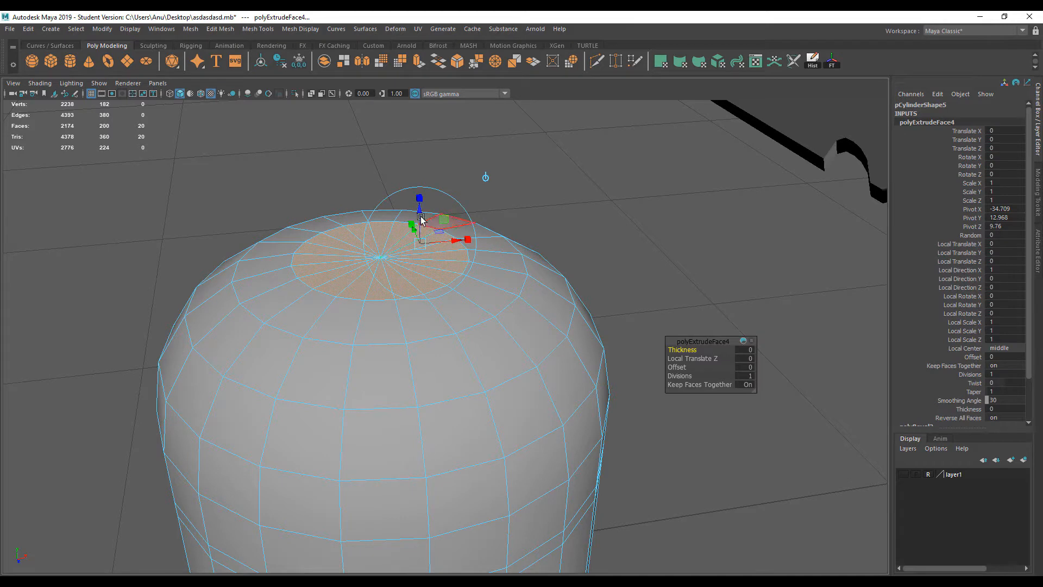
left_click_drag(420, 216, 422, 109)
scroll(405, 231, "down", 3)
left_click_drag(385, 251, 350, 164, "alt")
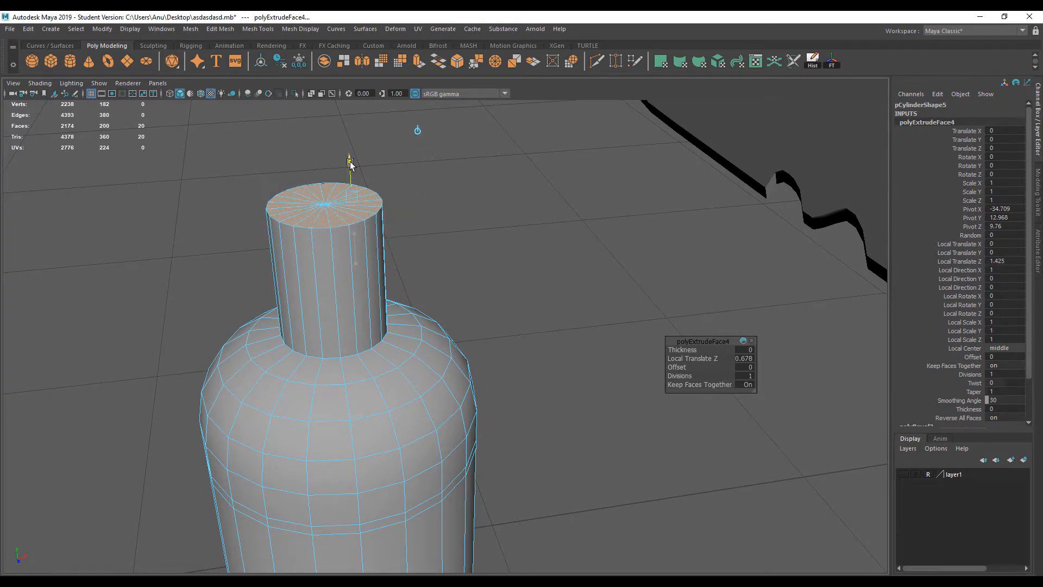
scroll(352, 253, "down", 5)
left_click_drag(373, 353, 408, 345, "alt")
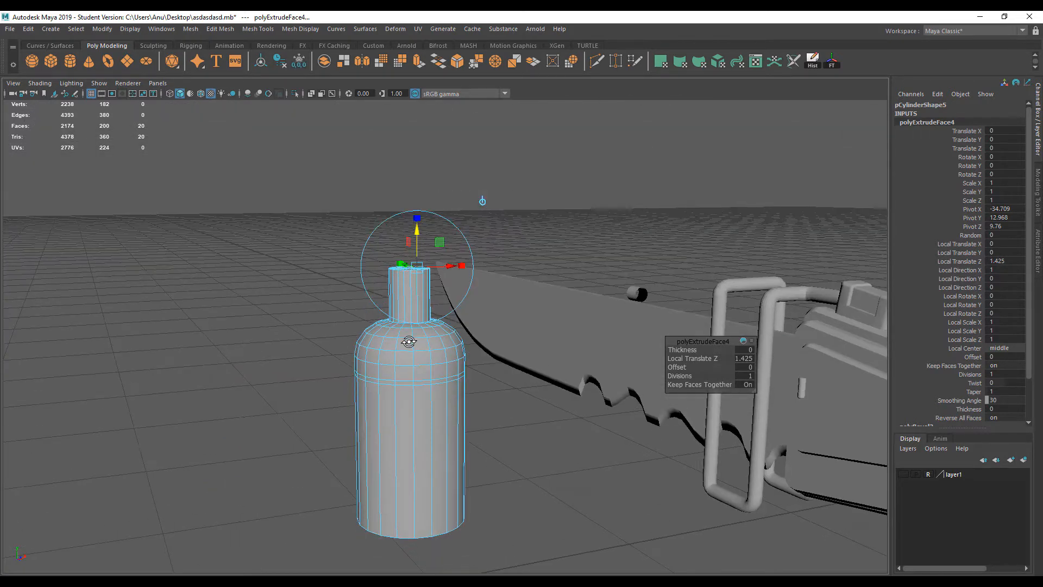
Return the whole bottle-shaped cylinder to the guard by setting its Translate X to 0.
right_click_drag(409, 347, 557, 288)
left_click(1005, 113)
type("0")
key("Return")
left_click_drag(580, 326, 404, 309, "alt")
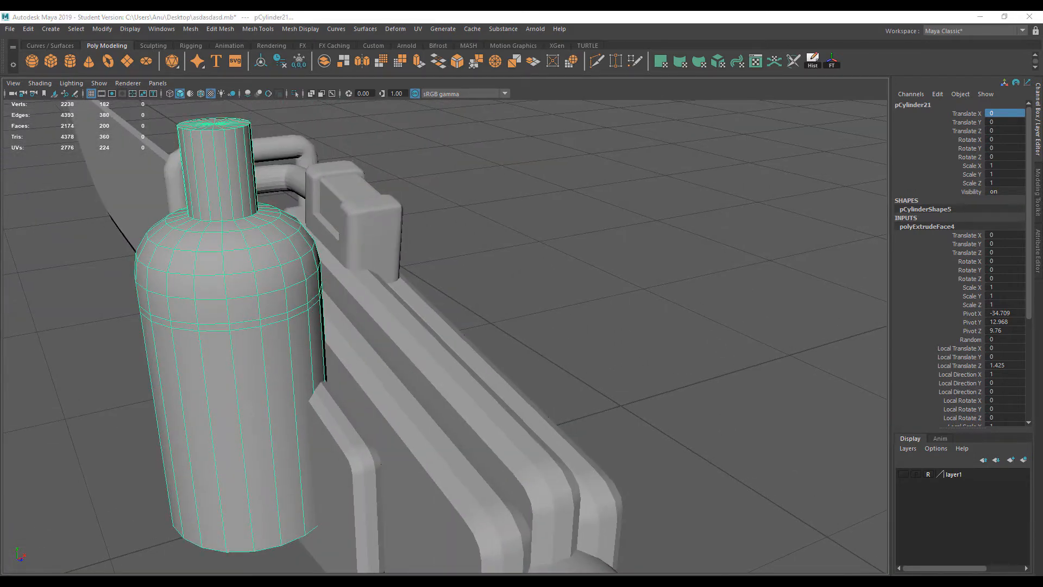
Try to insert four evenly spaced edge loops around the cylinder's neck.
left_click_drag(327, 379, 373, 449, "alt")
scroll(372, 448, "up", 3)
right_click_drag(266, 286, 324, 271)
right_click_drag(278, 320, 234, 337, "shift")
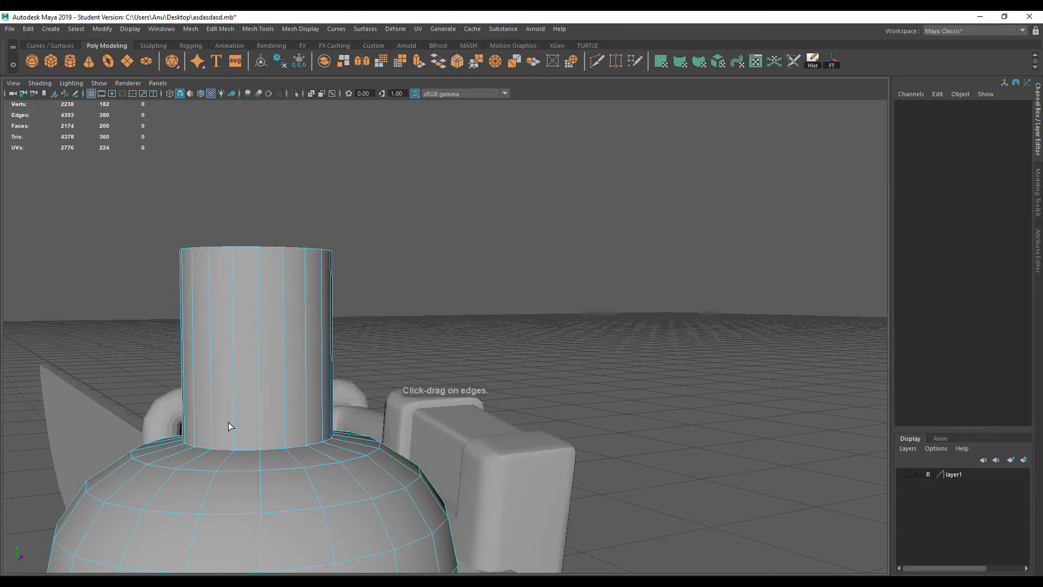
left_click(233, 423)
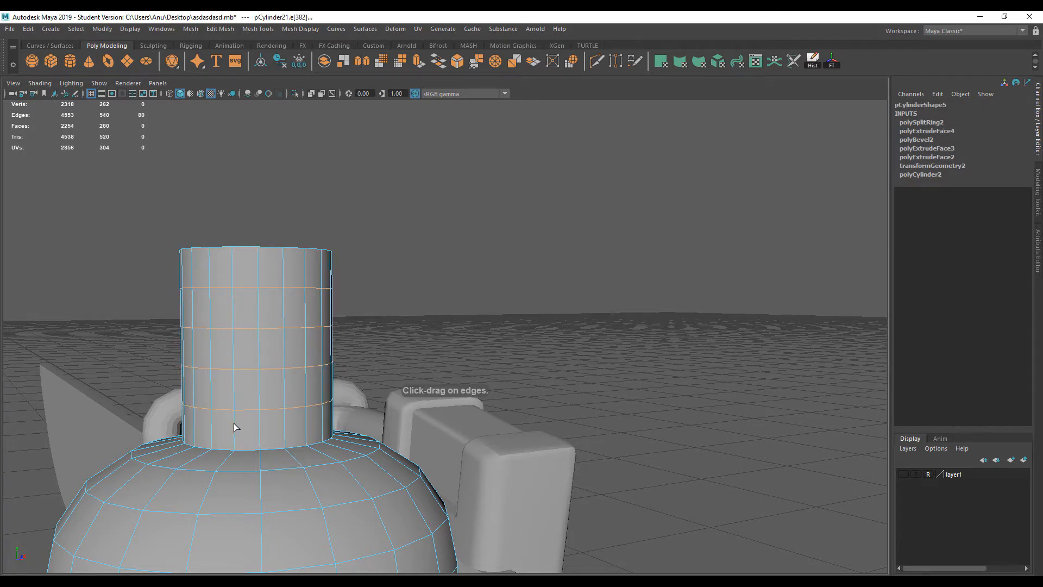
right_click_drag(245, 341, 330, 313, "shift")
Set the Insert Edge Loop Tool to Relative distance from edge and insert a single loop near the neck's base.
right_click_drag(275, 293, 314, 271)
right_click_drag(240, 321, 213, 335, "shift")
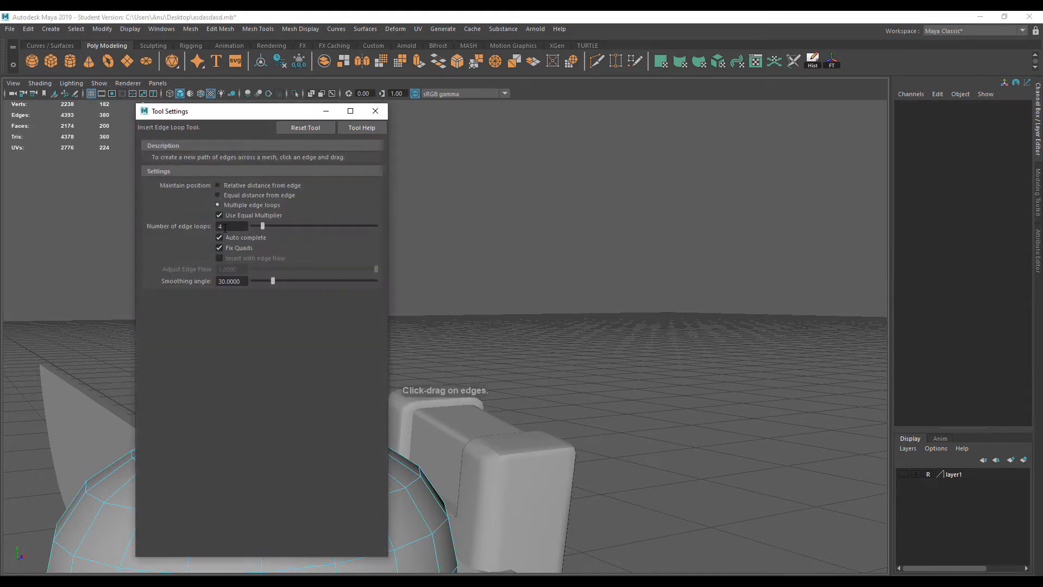
left_click(237, 187)
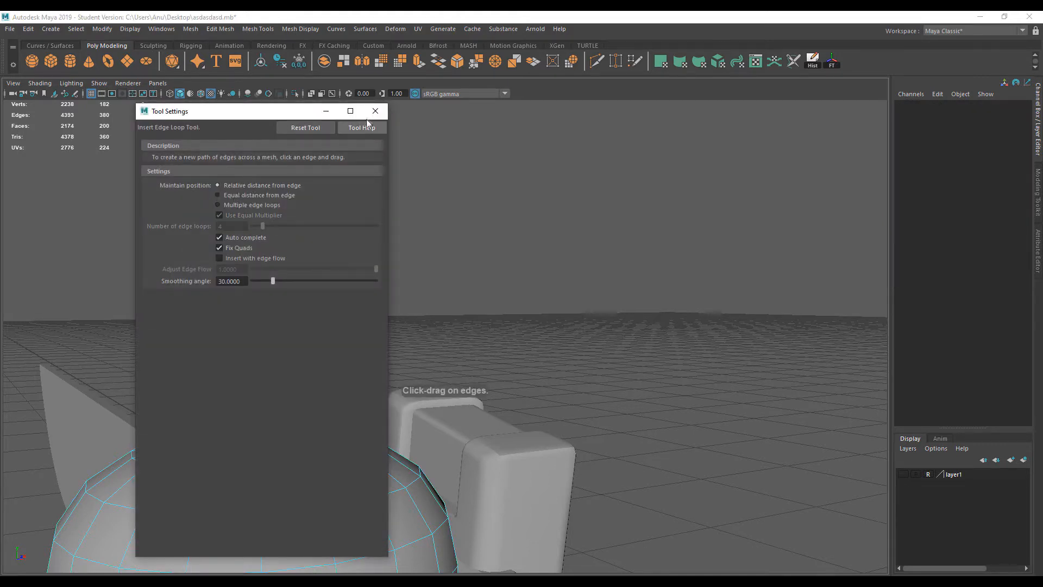
left_click(375, 111)
left_click_drag(259, 420, 260, 427)
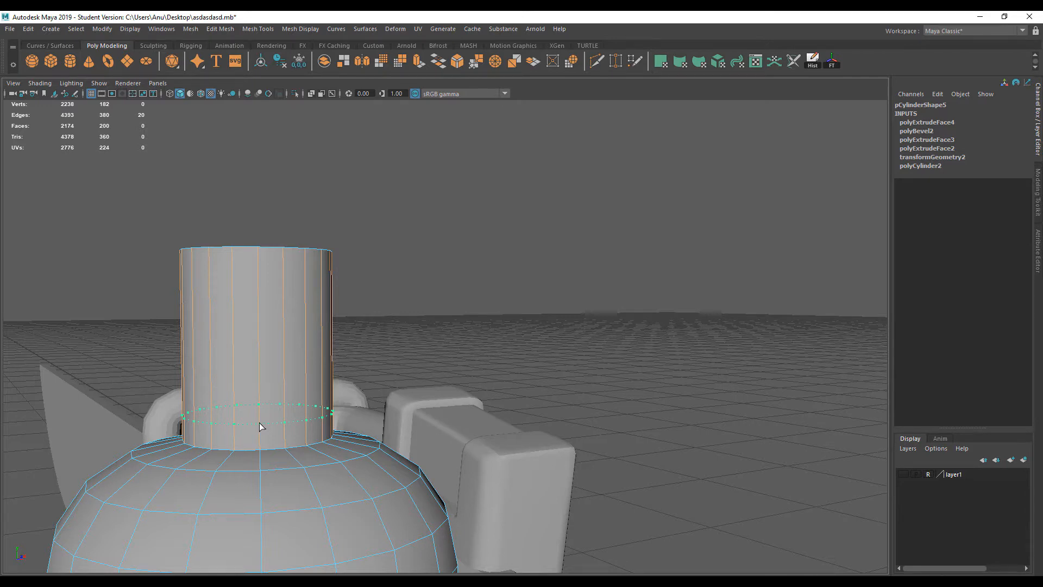
left_click(260, 430)
left_click_drag(253, 445, 251, 447, "alt")
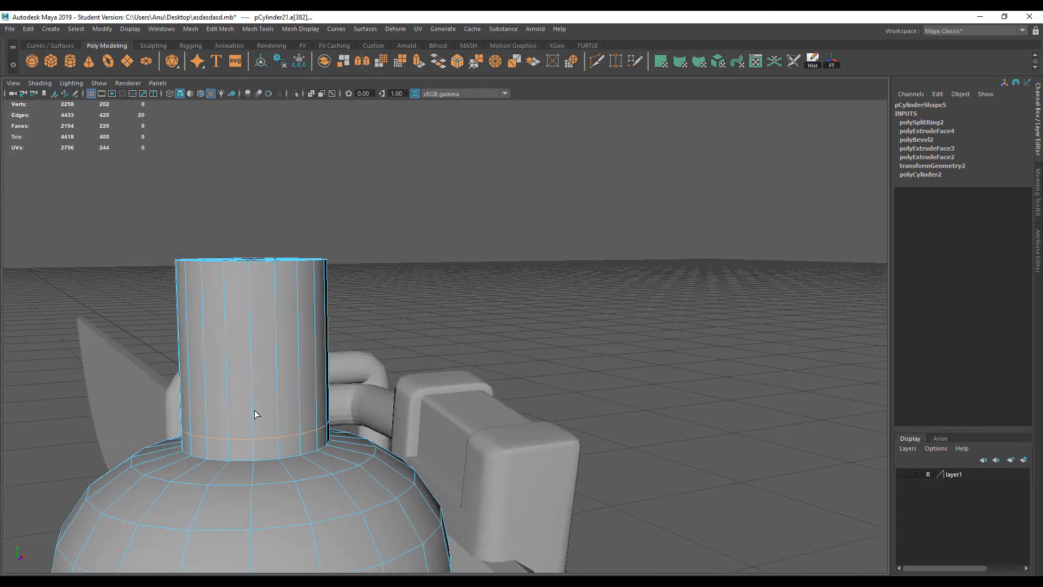
Try extruding the ring of faces at the neck's base outward with a Local Translate Z of 0.223.
right_click_drag(252, 287, 250, 318)
right_click_drag(225, 261, 224, 290)
double_click(217, 449)
right_click_drag(243, 455, 244, 371, "shift")
left_click_drag(303, 449, 294, 457, "alt")
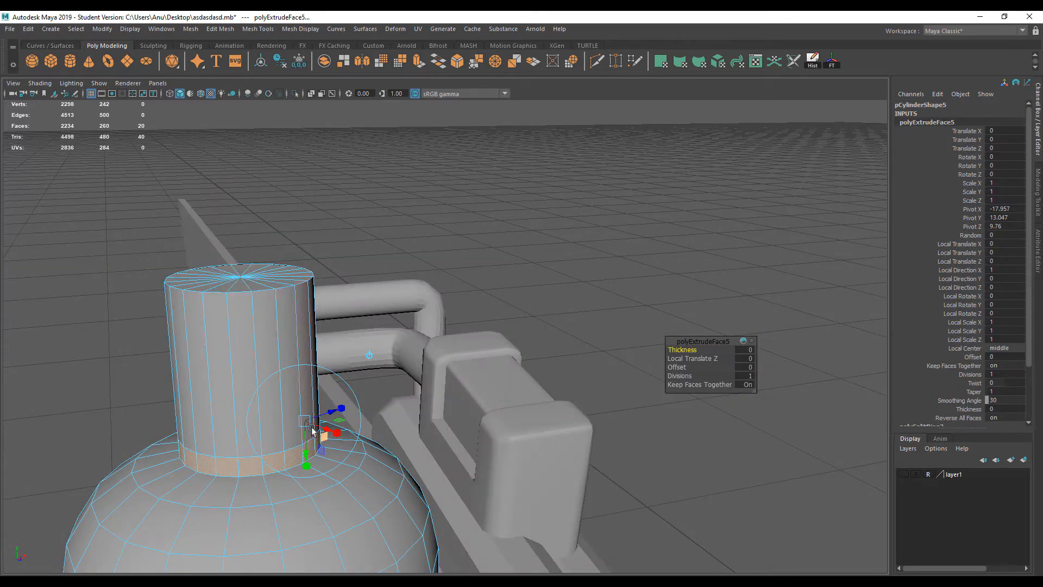
left_click_drag(330, 413, 353, 416)
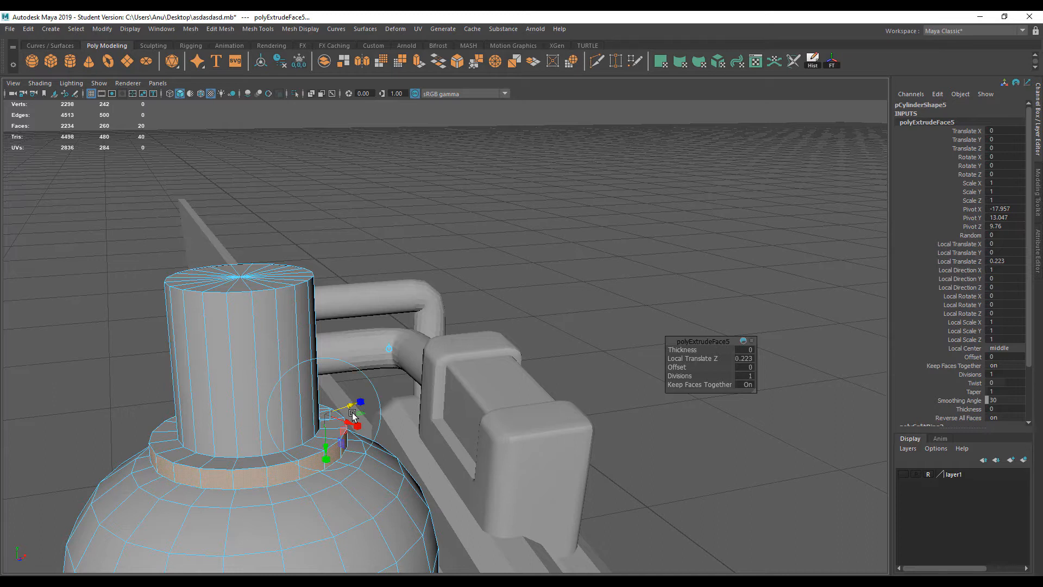
left_click_drag(225, 465, 206, 453, "alt")
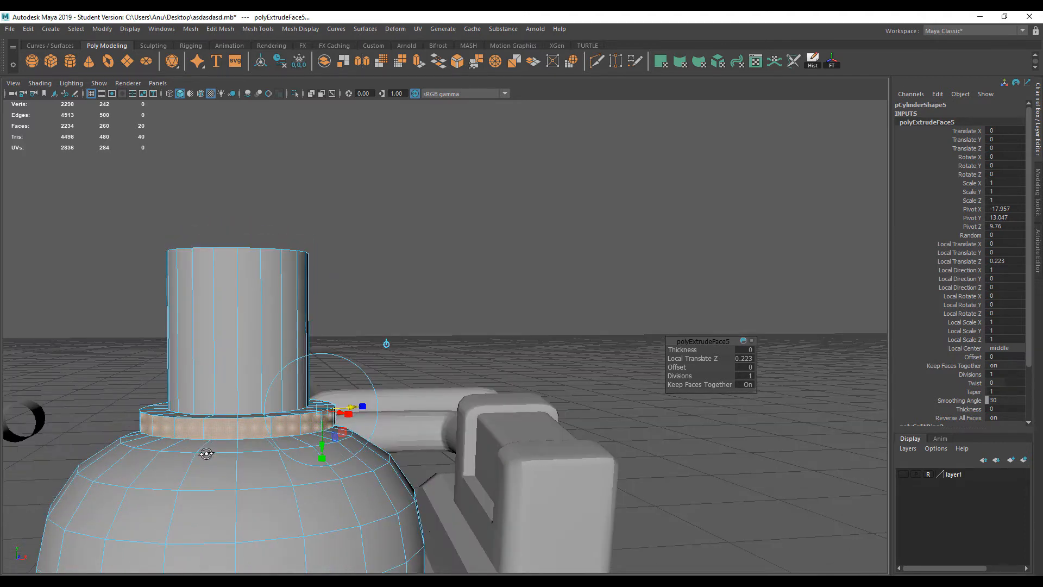
Undo the outward extrusion of the neck's base ring and its face loop selection.
key("ctrl+z")
key("ctrl+z")
key("ctrl+z")
key("ctrl+z")
Insert an edge loop on the dome's shoulder, in the ring of faces surrounding the neck's base.
middle_click_drag(263, 460, 256, 349, "alt")
left_click_drag(257, 350, 273, 435, "alt")
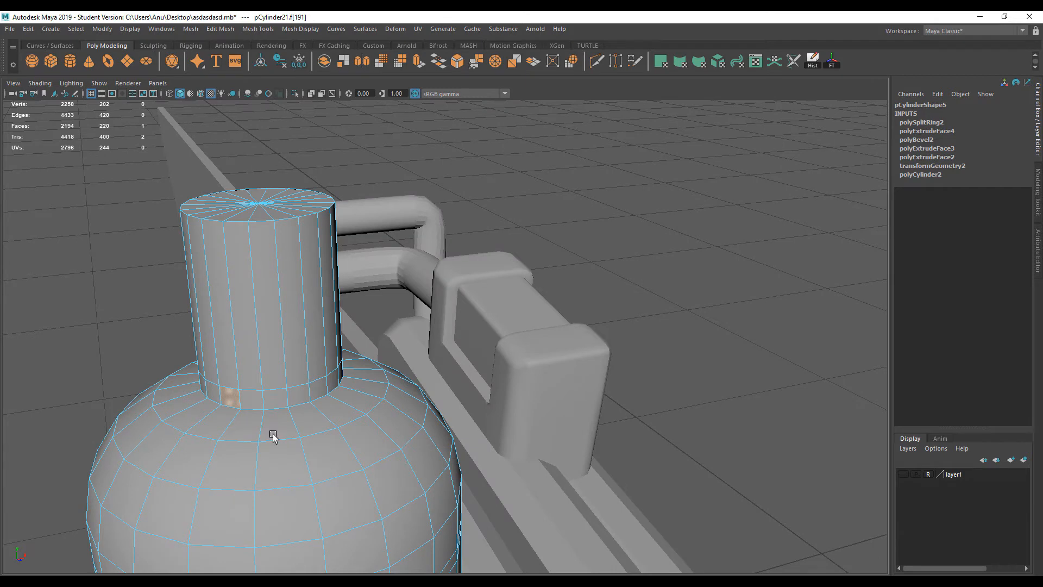
right_click_drag(255, 288, 331, 348)
right_click_drag(312, 395, 248, 338, "shift")
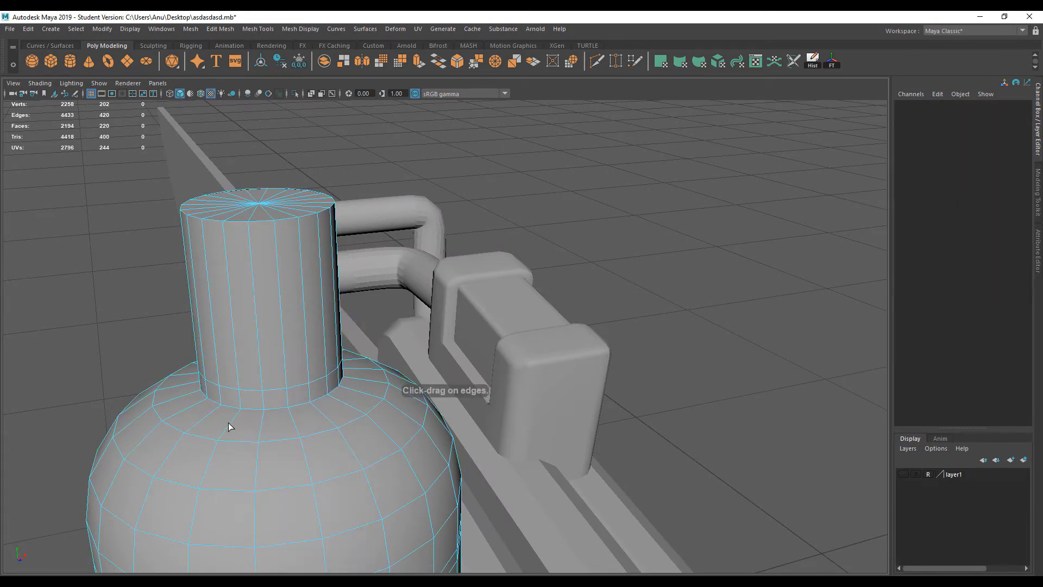
left_click(229, 427)
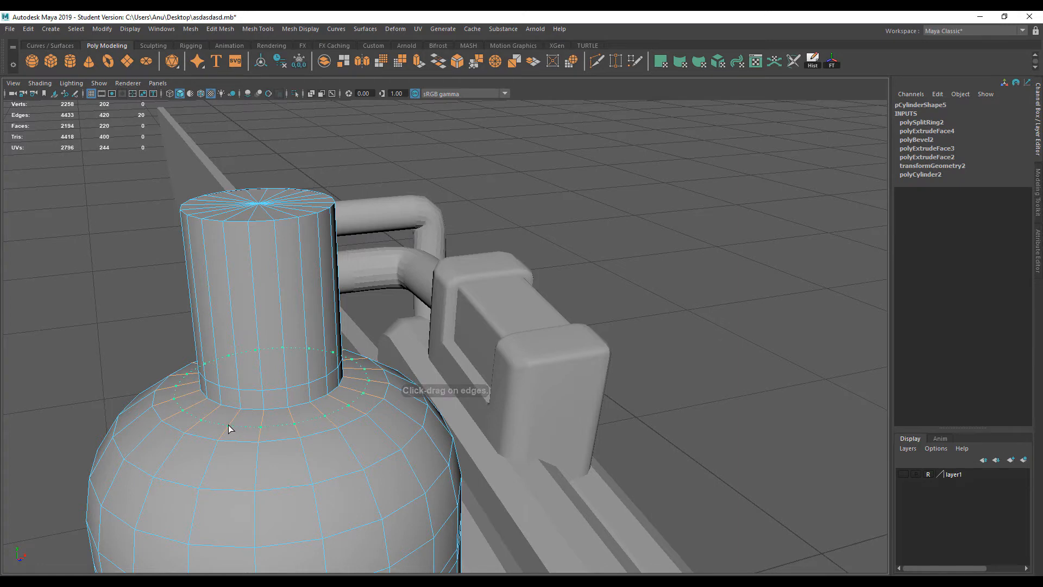
left_click(229, 428)
Raise the edge loop where the neck meets the dome slightly and delete the extra loop just above it.
key("w")
double_click(250, 409)
left_click_drag(268, 335, 268, 322)
double_click(250, 390)
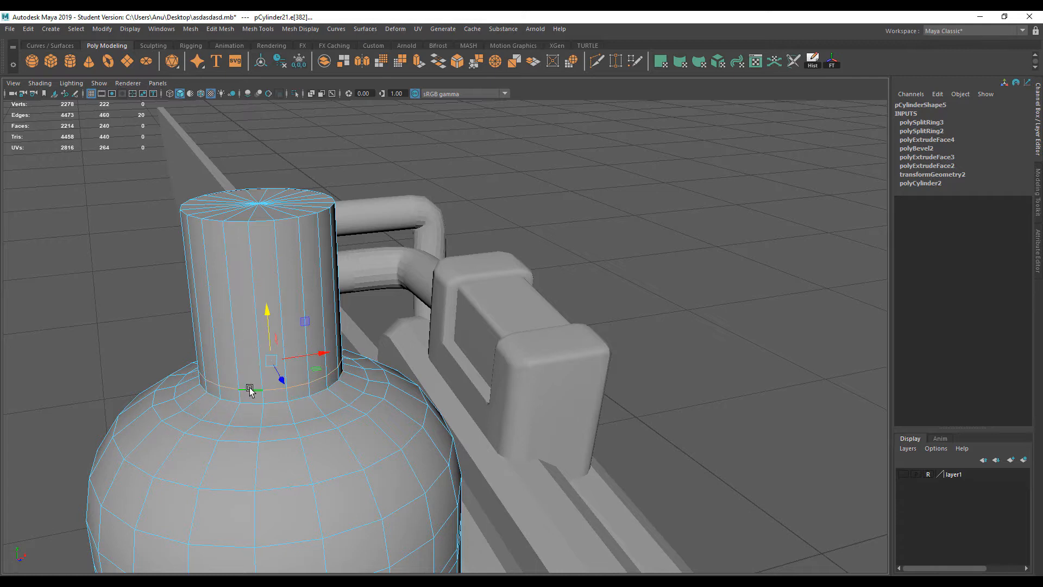
key("ctrl+Delete")
Raise the neck's base edge loop further to steepen the slope between the neck and the shoulder.
double_click(270, 400)
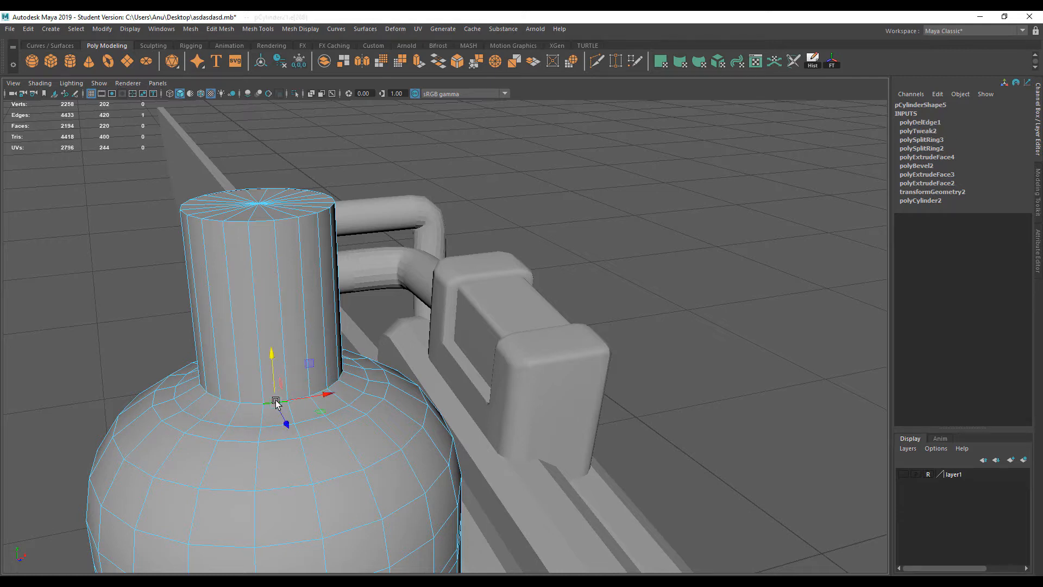
left_click_drag(268, 326, 268, 321)
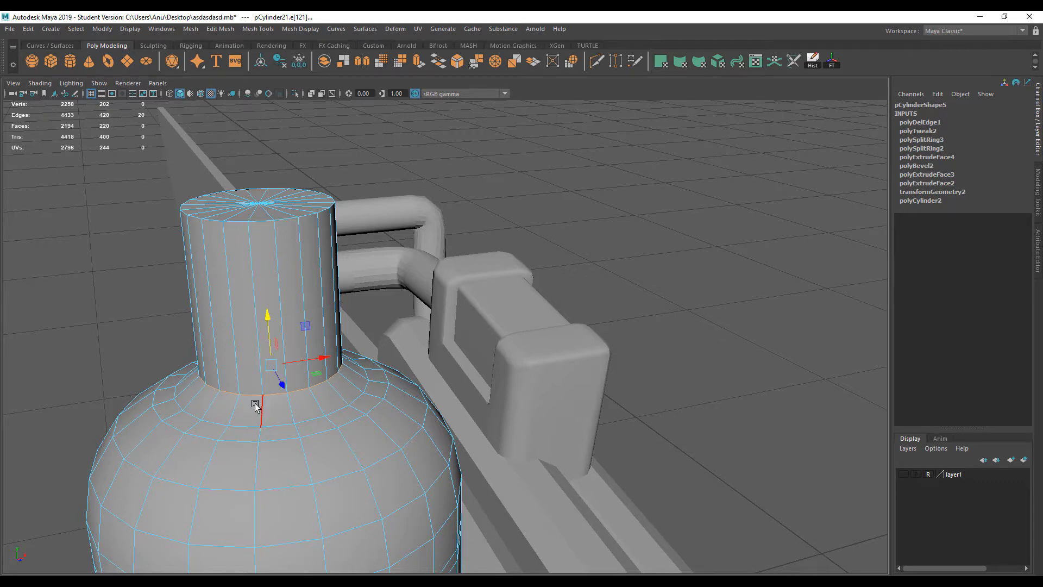
left_click_drag(271, 363, 268, 330)
key("ctrl+z")
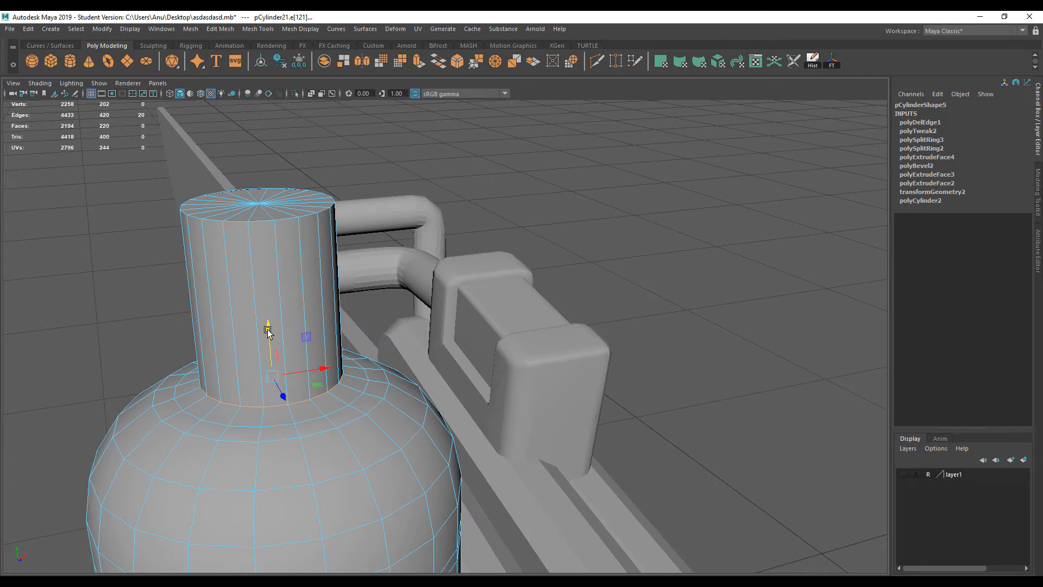
left_click_drag(268, 330, 270, 318)
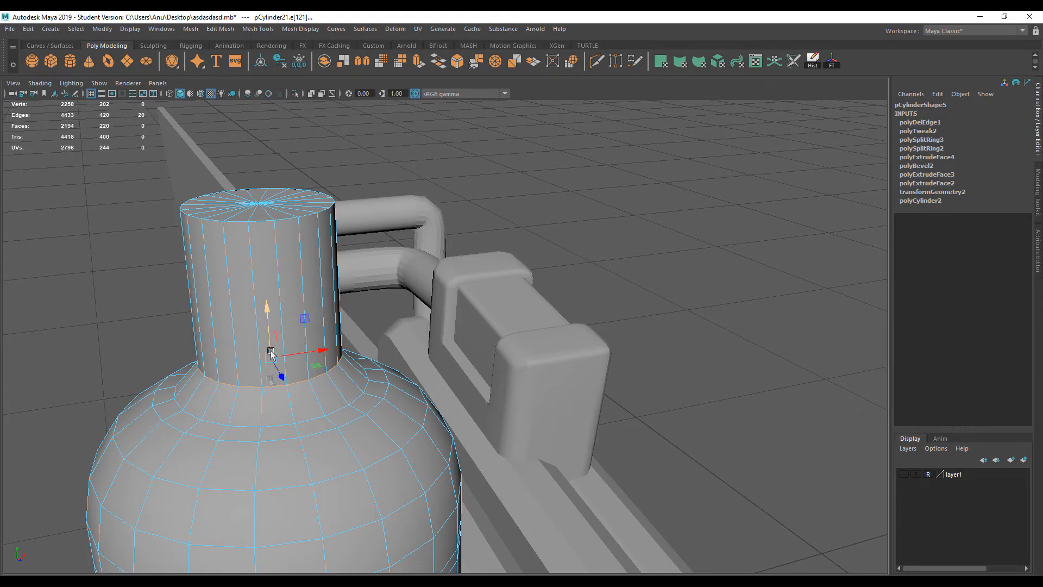
Try extruding the sloped ring of faces around the neck's base outward with a Local Translate Z of 0.085.
right_click_drag(221, 395, 221, 318)
left_click(249, 412)
double_click(207, 396, "shift")
mouse_move(205, 395)
right_mouse_down("shift")
mouse_move(206, 408)
mouse_move(214, 398)
right_mouse_up("shift")
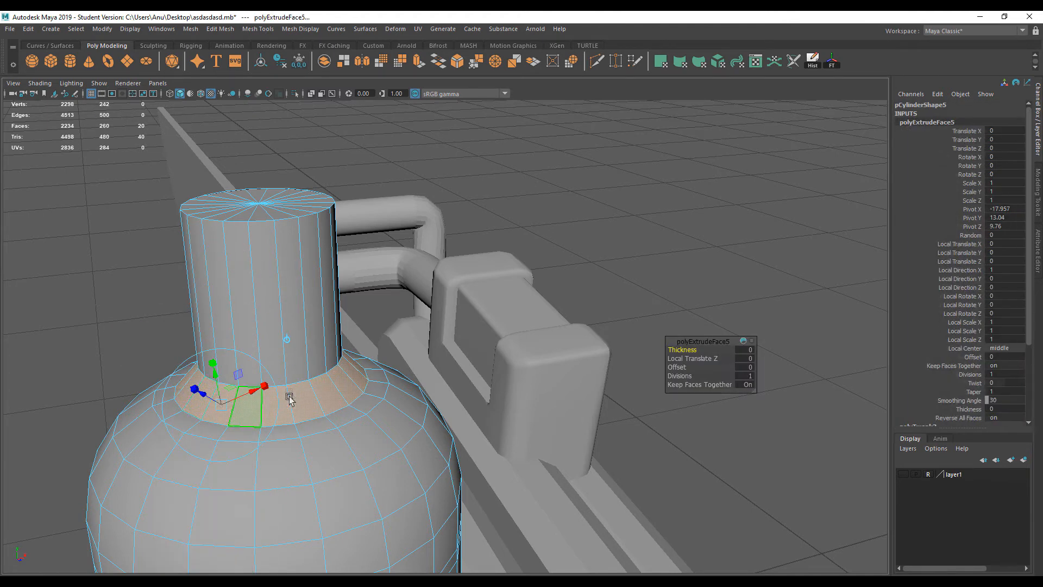
mouse_move(209, 397)
left_mouse_down()
mouse_move(198, 380)
mouse_move(170, 394)
mouse_move(200, 389)
left_mouse_up()
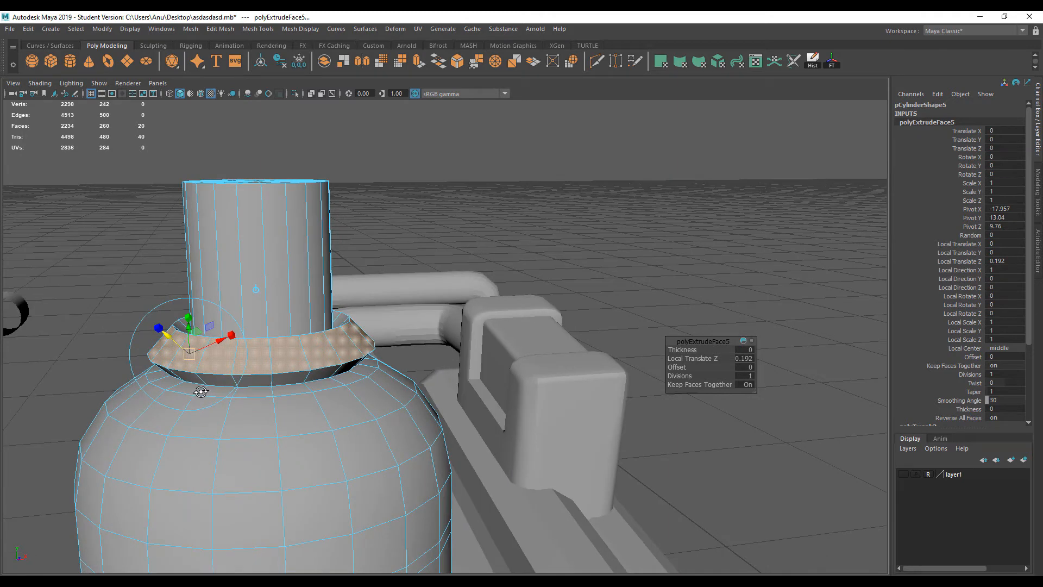
mouse_move(181, 354)
left_mouse_down()
mouse_move(175, 334)
mouse_move(180, 348)
left_mouse_up()
left_click_drag(331, 370, 326, 395, "alt")
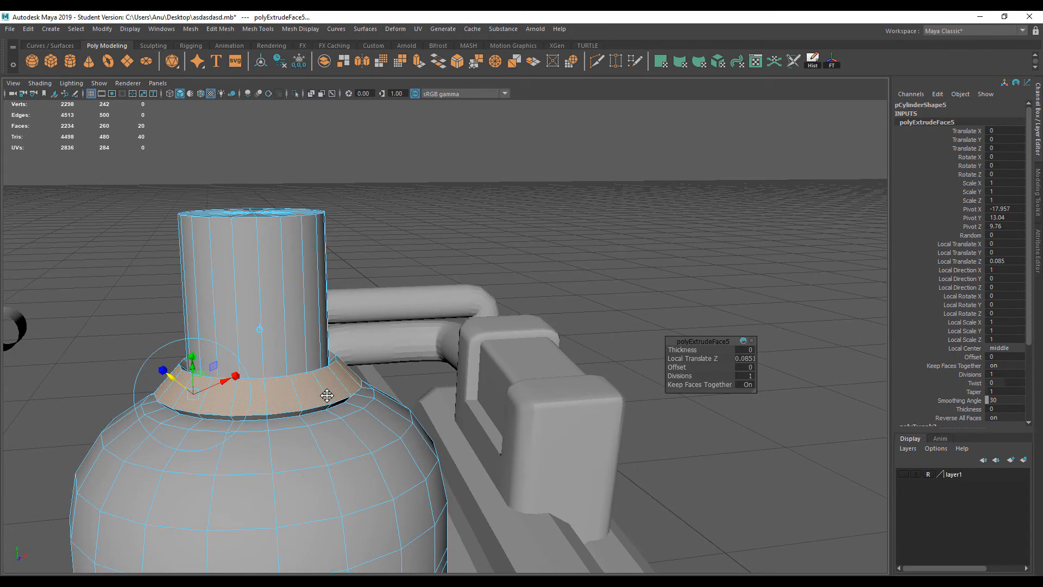
Check the extruded collar in object mode and undo its extrusion.
right_click_drag(291, 383, 394, 217)
left_click(397, 262)
mouse_move(368, 387)
left_mouse_down("alt")
mouse_move(197, 391)
mouse_move(139, 331)
mouse_move(245, 381)
mouse_move(357, 394)
left_mouse_up("alt")
left_click(272, 357)
key("ctrl+z")
key("ctrl+z")
key("ctrl+z")
key("ctrl+z")
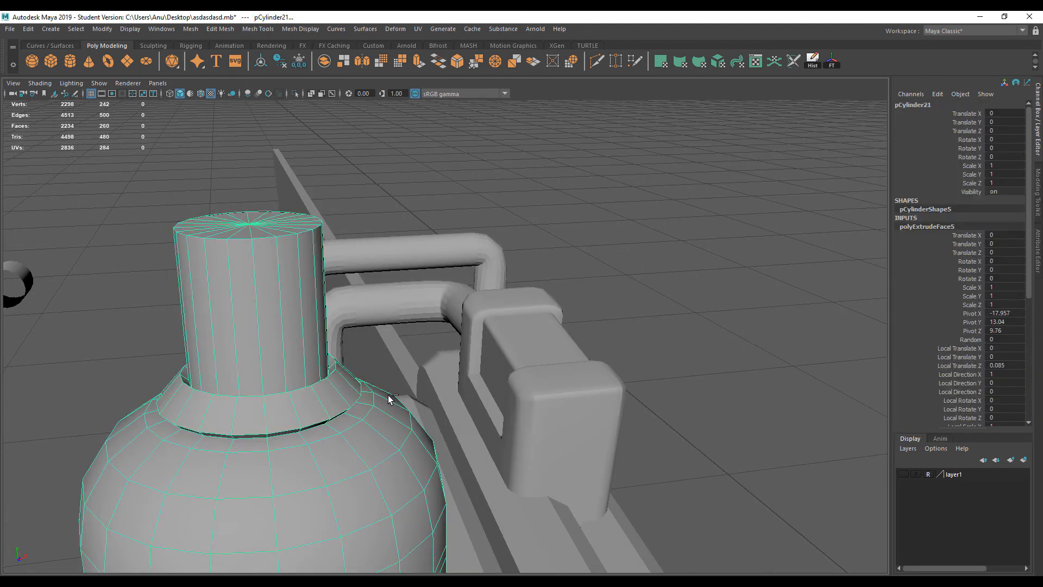
key("ctrl+z")
key("ctrl+z")
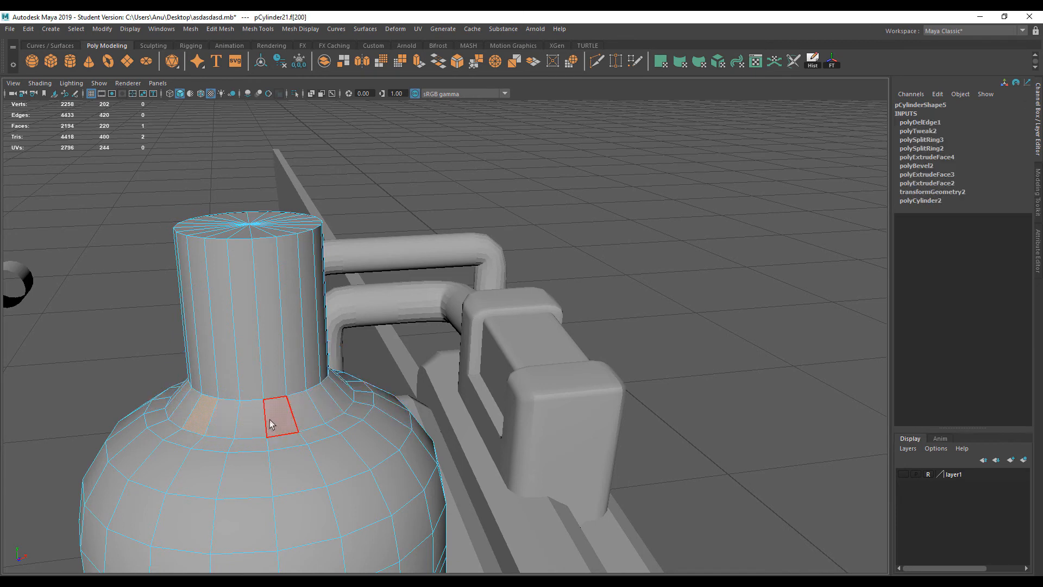
Raise the inserted shoulder edge loop to form a step around the neck's base.
right_click_drag(252, 286, 265, 237)
double_click(249, 433)
key("w")
left_click_drag(257, 350, 256, 331)
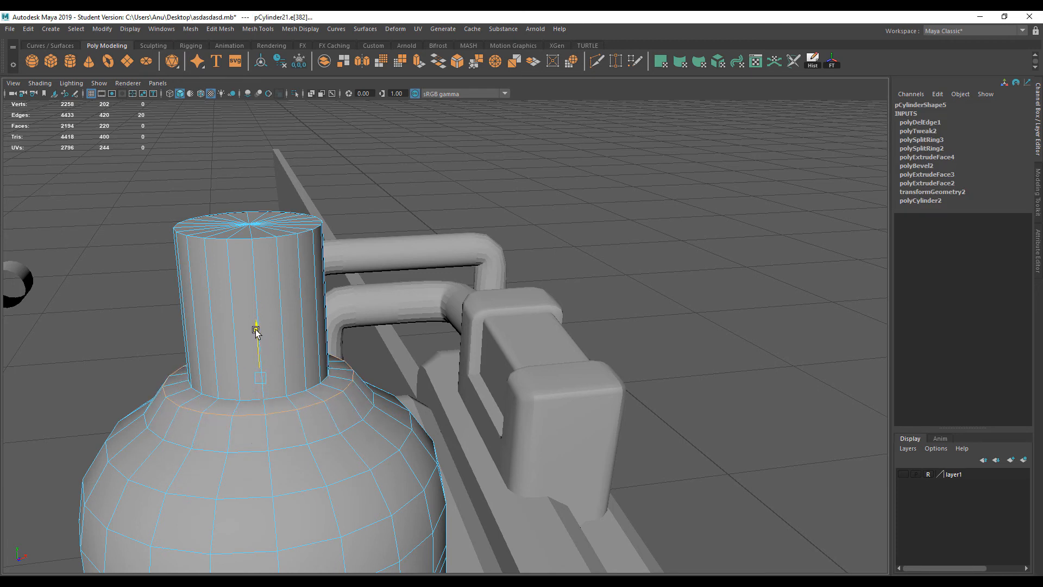
Scale the next lower edge loop on the shoulder slightly inward to steepen the collar's side.
double_click(251, 451)
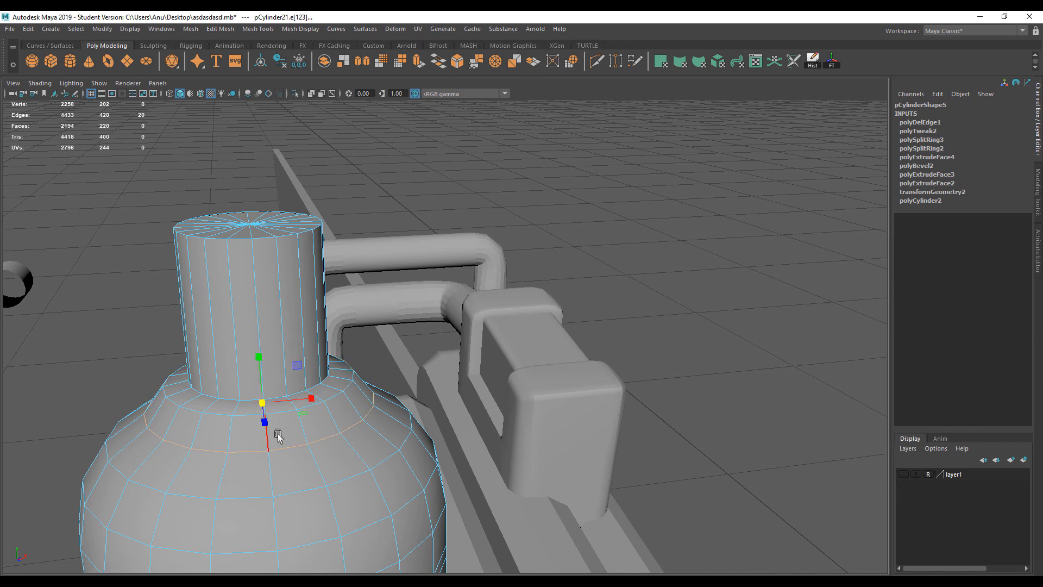
left_click_drag(263, 404, 254, 404)
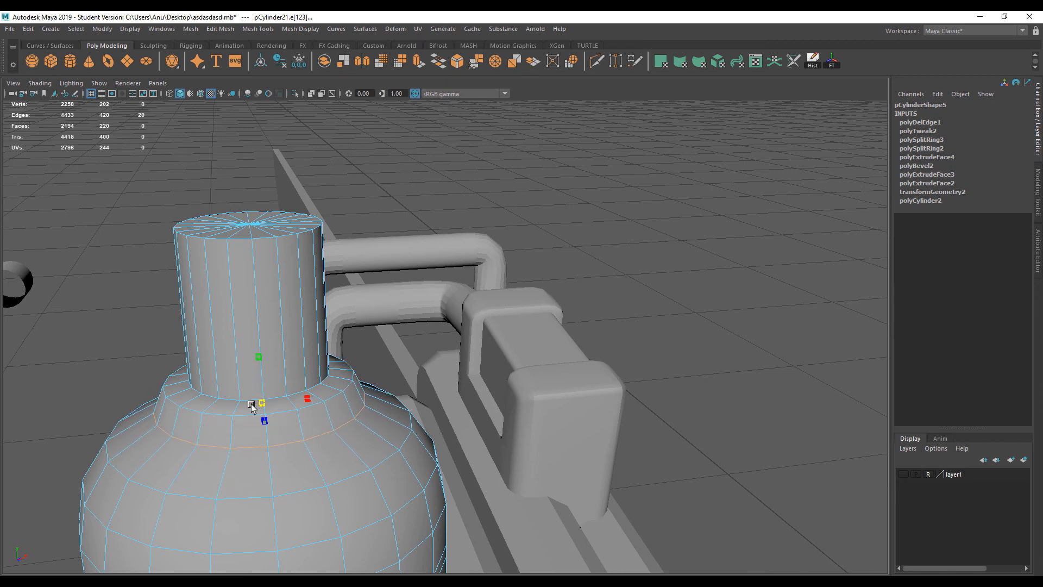
key("w")
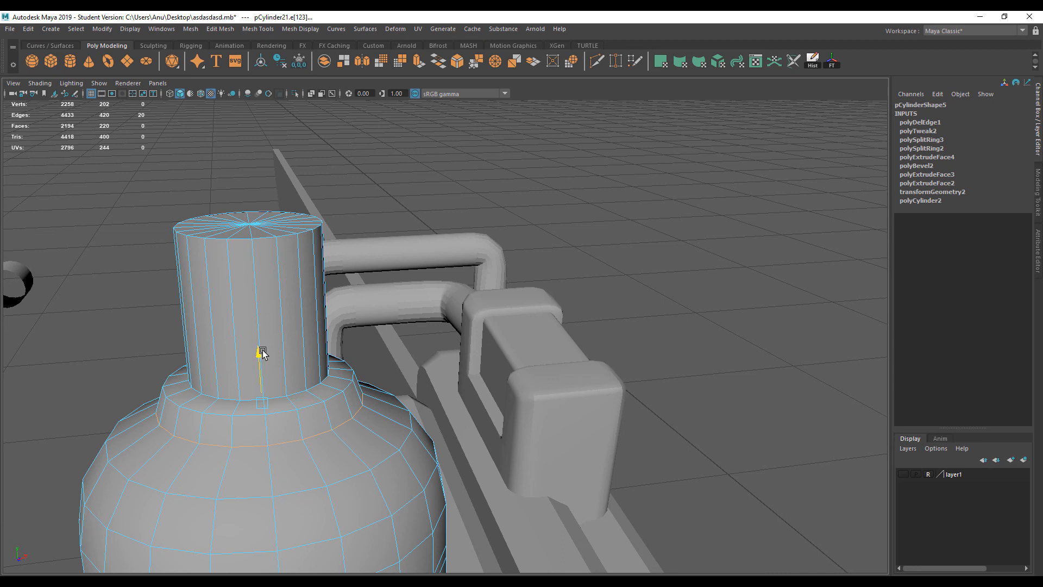